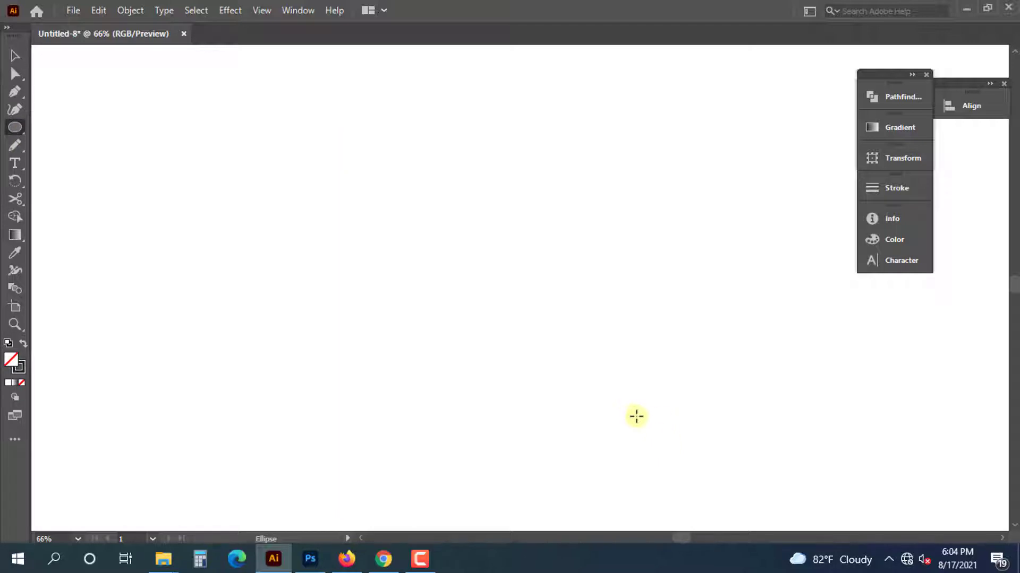
- Draw a large unfilled circle from its centre in the middle of the canvas
left_click_drag(434, 269, 585, 383)
key("v")
left_click(828, 152)
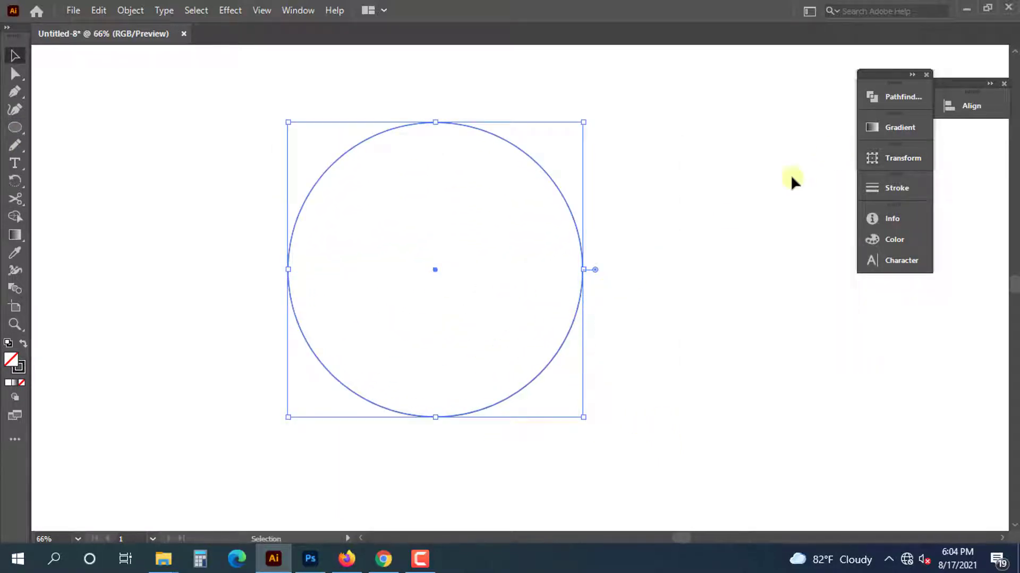
- Duplicate the circle in place and shrink the copy about its centre to a small concentric circle
left_click_drag(632, 160, 409, 364)
key("a")
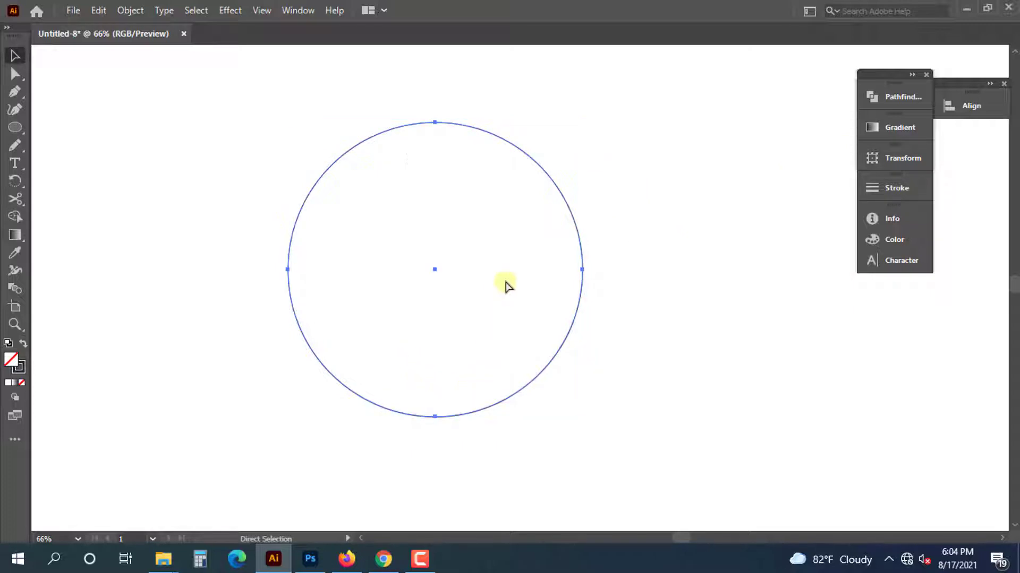
key("v")
left_click_drag(585, 120, 500, 212)
left_click(648, 273)
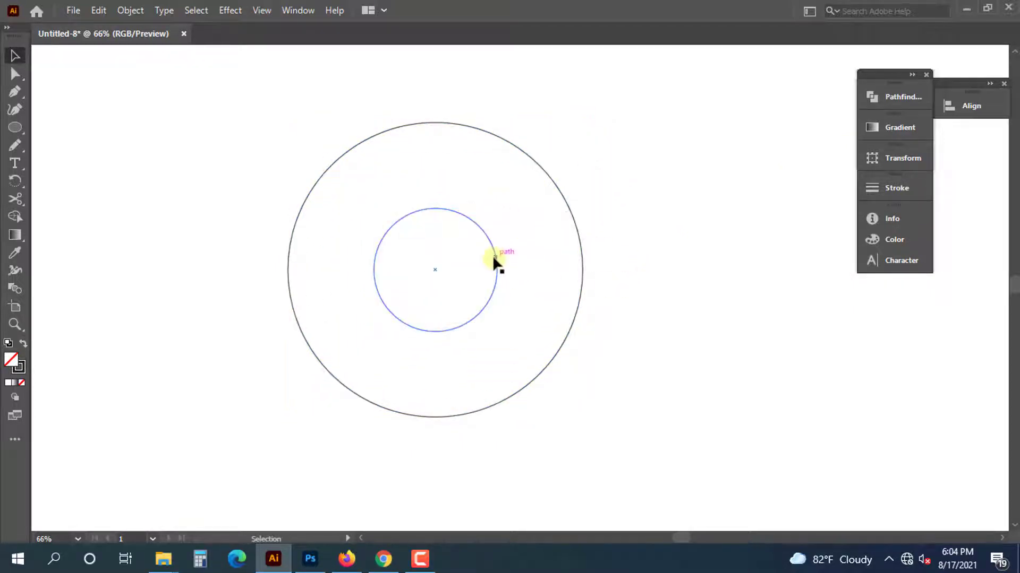
- Duplicate the small inner circle and enlarge the copy toward the lower right, almost to the large circle's edge
left_click(494, 269)
key("a")
key("v")
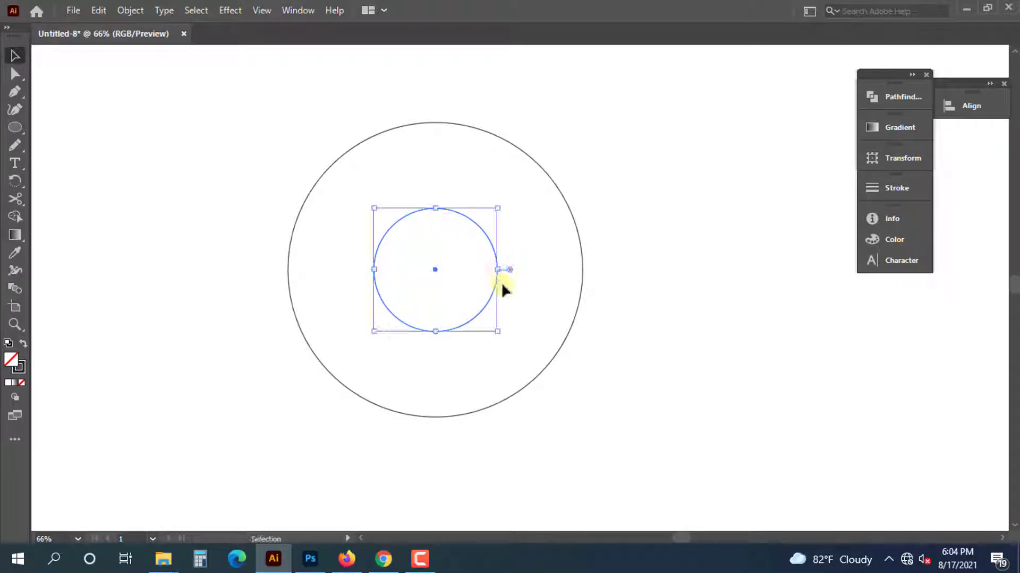
key("a")
key("v")
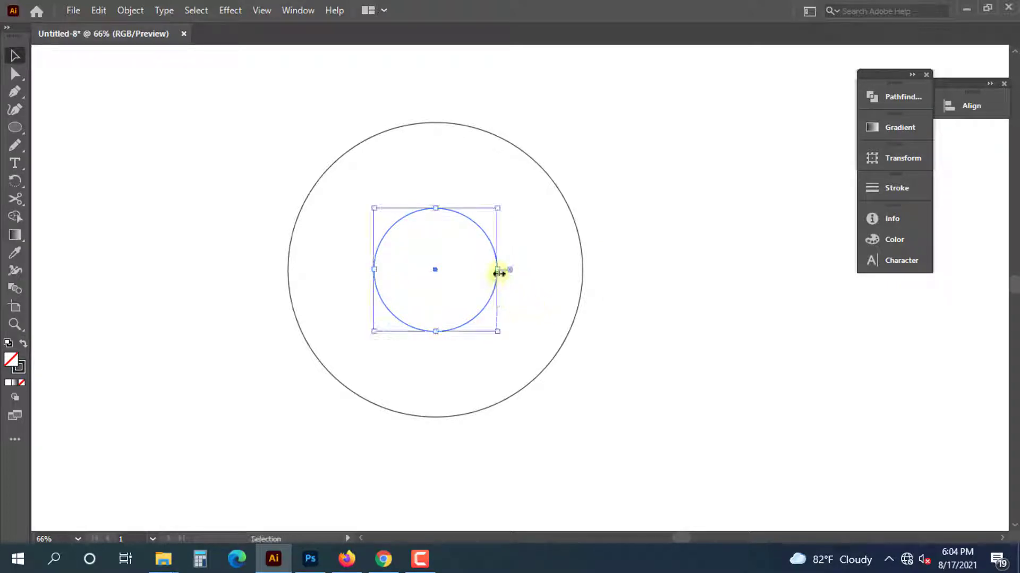
left_click_drag(499, 273, 537, 306)
left_click_drag(535, 370, 579, 451)
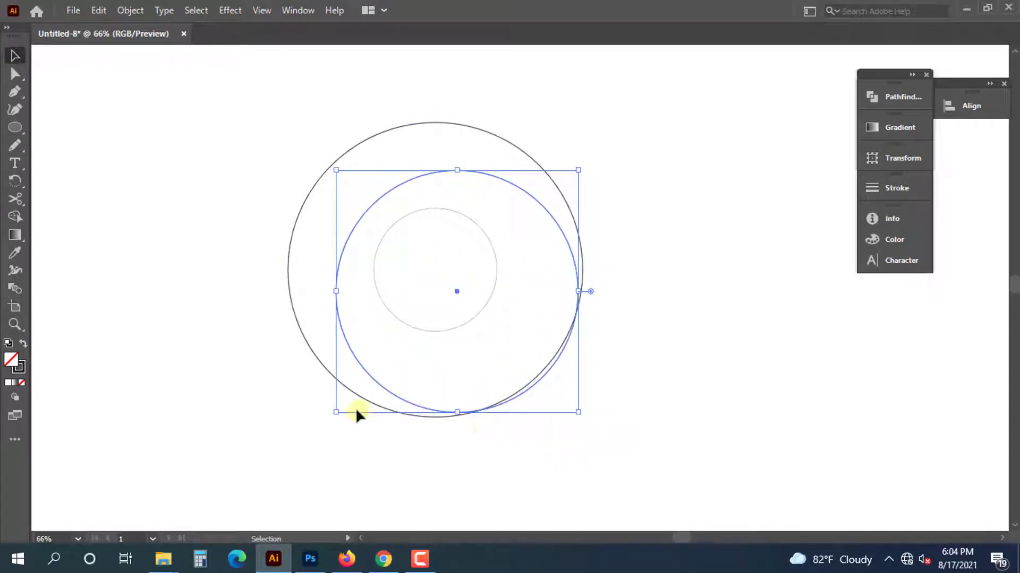
- Enlarge the copied circle slightly so its lower-right side extends past the large circle
left_click_drag(337, 414, 337, 416)
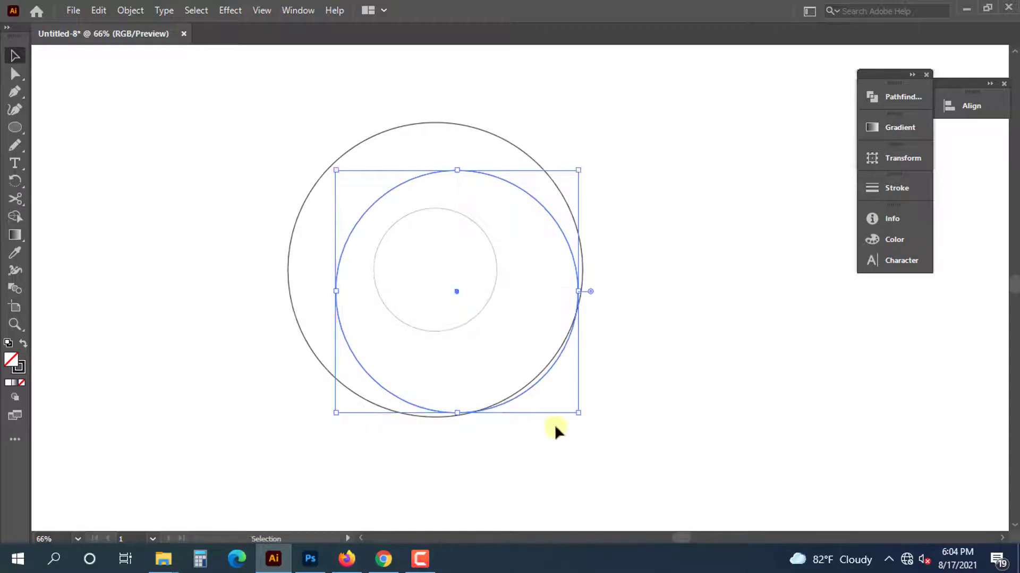
left_click(570, 406)
left_click(547, 378)
left_click_drag(580, 414, 591, 426)
left_click(502, 220)
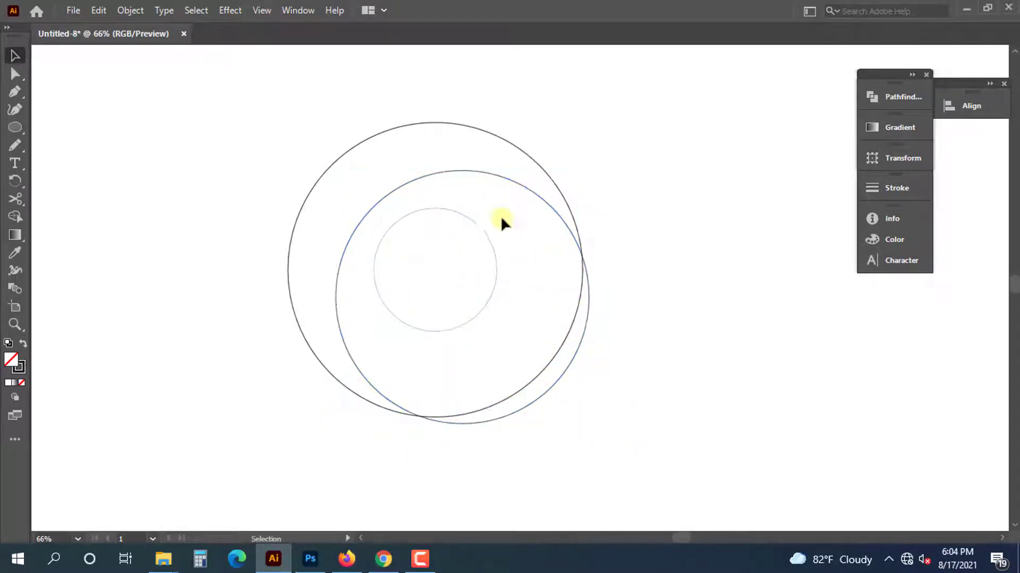
- Duplicate the large circle and shrink the copy toward its upper-left corner so it encloses the small circle
left_click(467, 131)
key("a")
key("v")
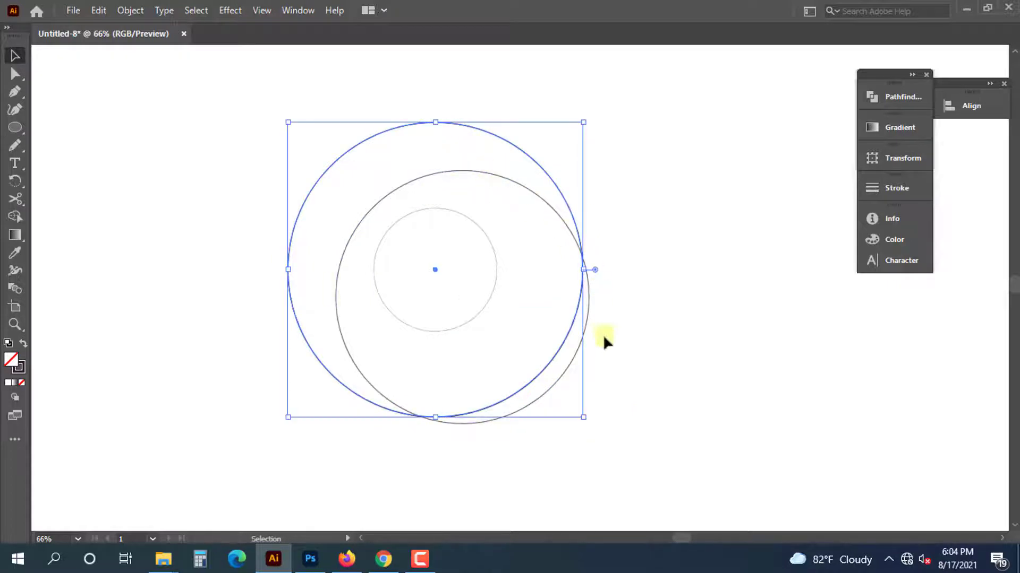
left_click_drag(584, 419, 530, 353)
left_click(649, 378)
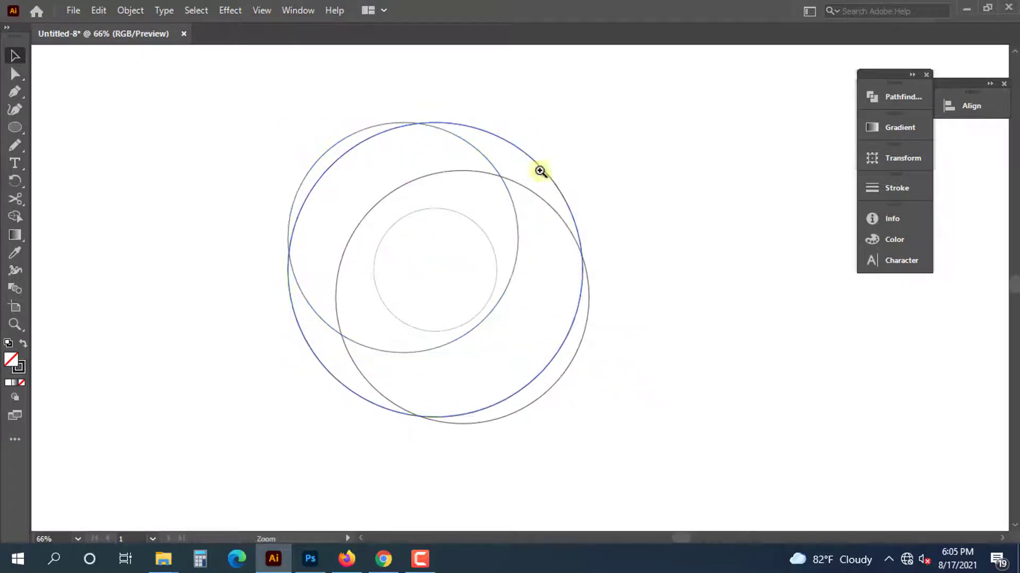
scroll(539, 170, "up", 3)
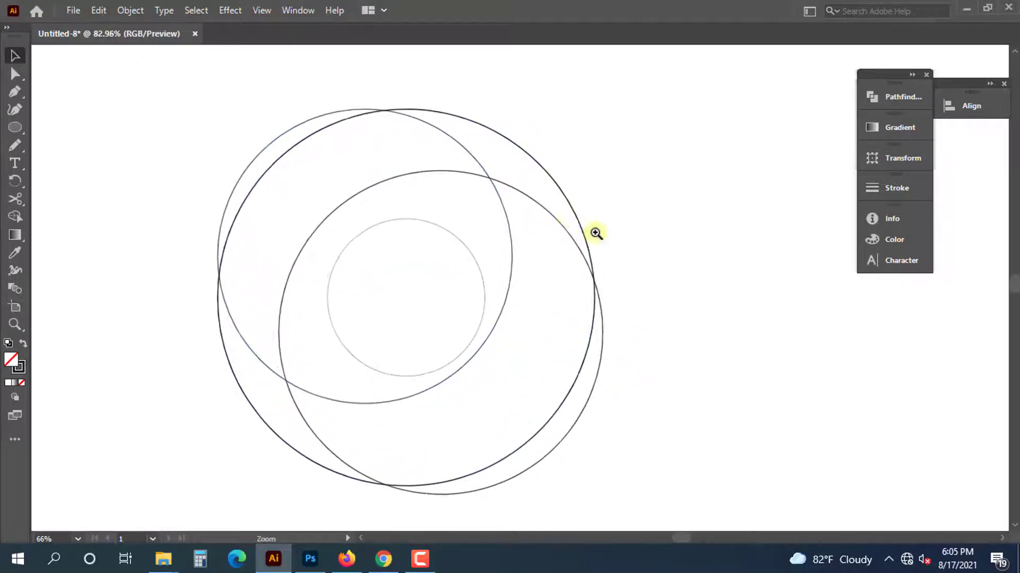
left_click(269, 136)
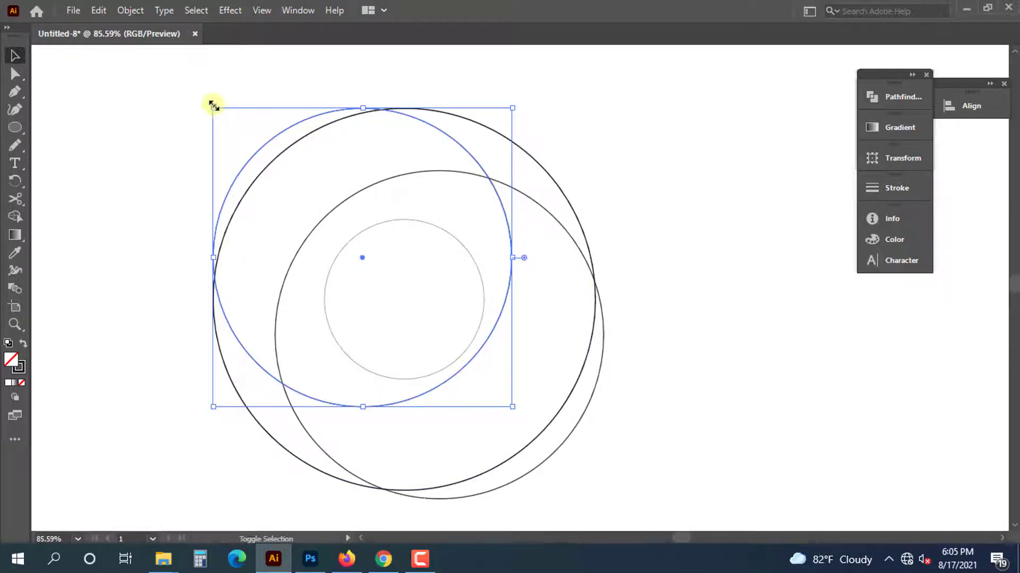
left_click_drag(214, 105, 196, 86)
key("ctrl+z")
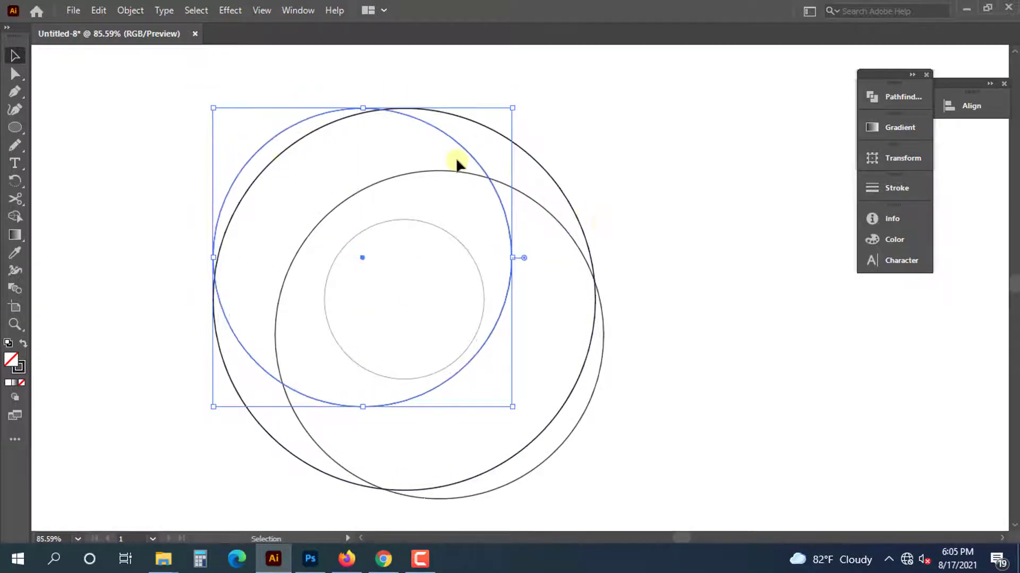
left_click(198, 119)
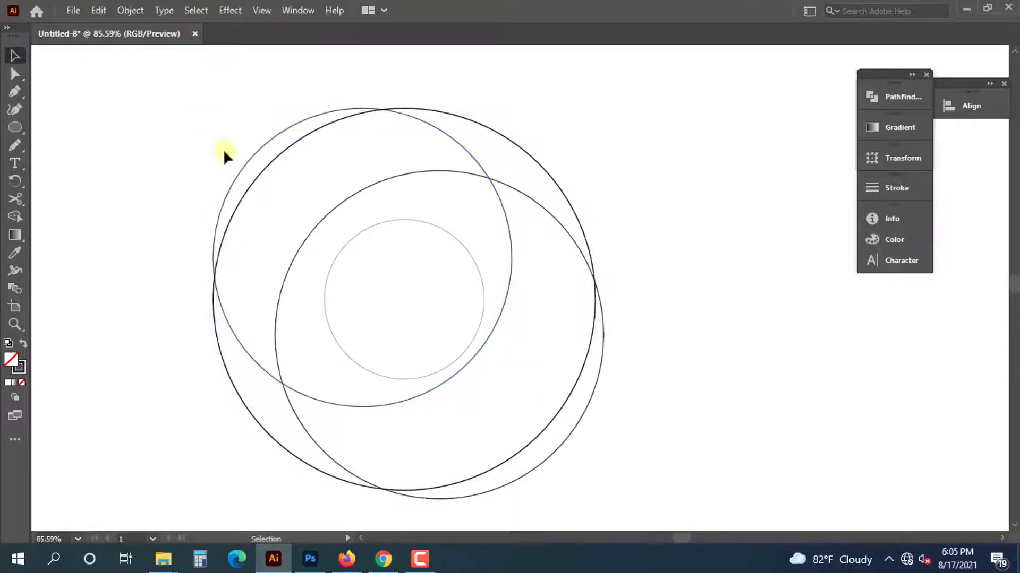
left_click(457, 143)
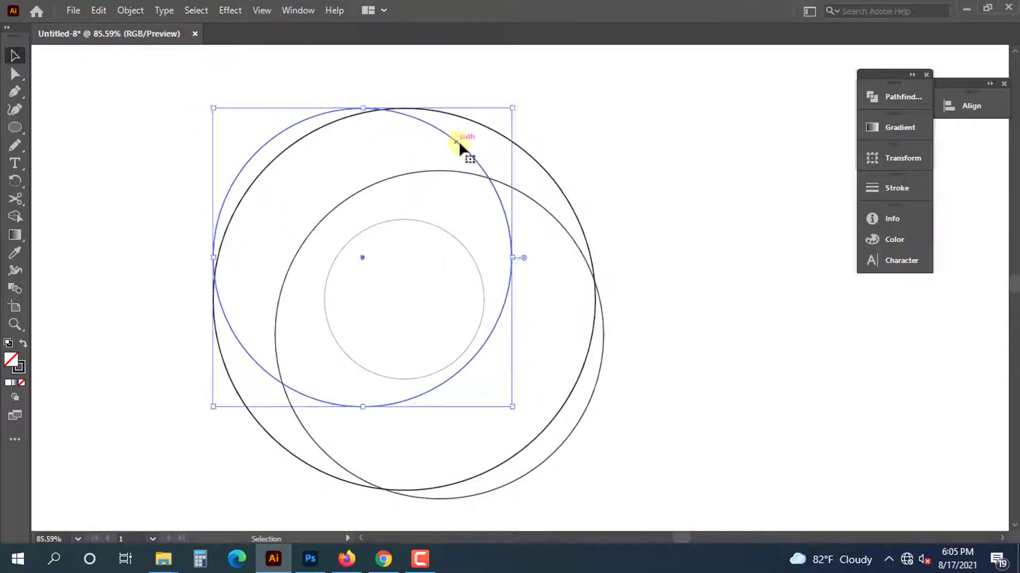
left_click(595, 196)
left_click(556, 223)
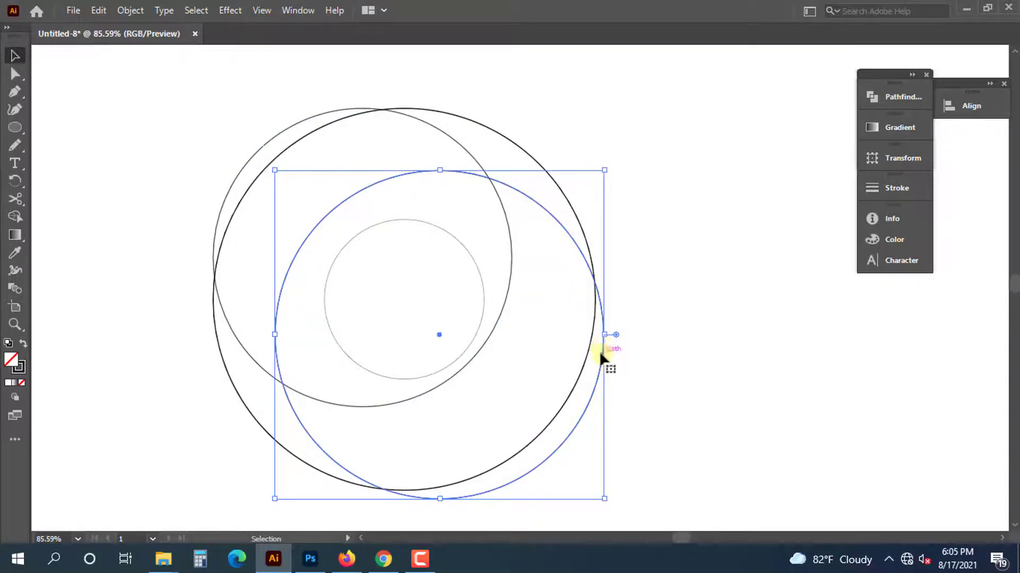
- Duplicate the smallest circle and enlarge the copy toward the upper left, across the lower-right circle's outline
left_click(511, 297)
left_click(477, 272)
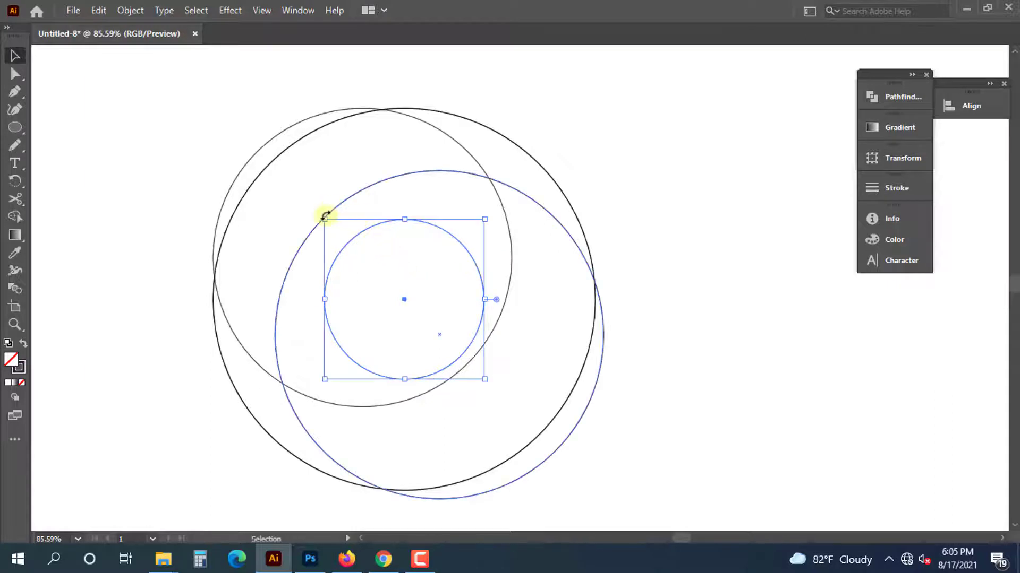
left_click_drag(325, 217, 291, 165)
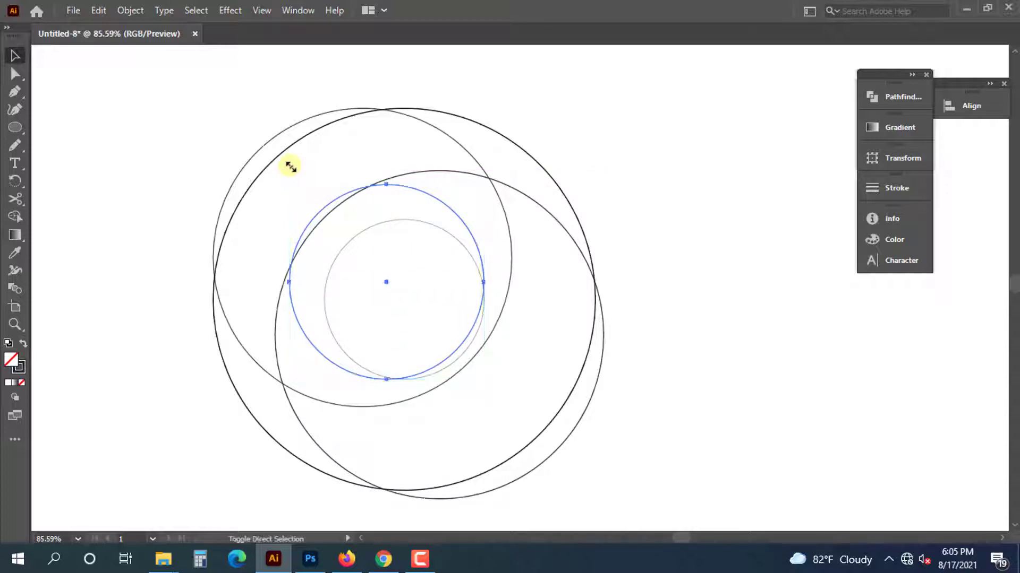
left_click(393, 247)
- Enlarge the new inner circle slightly more toward the upper left
scroll(535, 325, "up", 3)
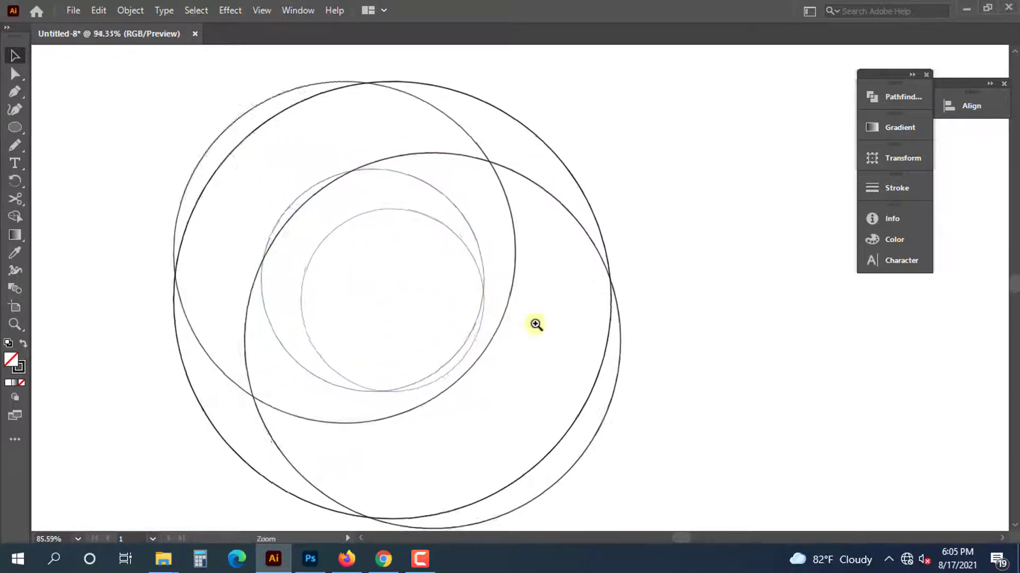
left_click(478, 317)
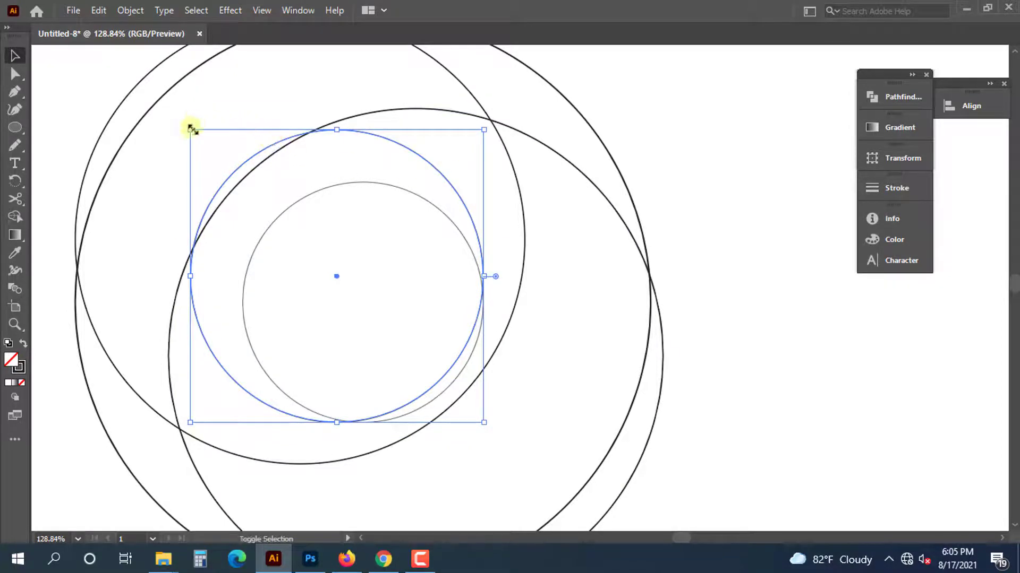
left_click_drag(192, 129, 184, 116)
key("a")
key("ctrl+minus")
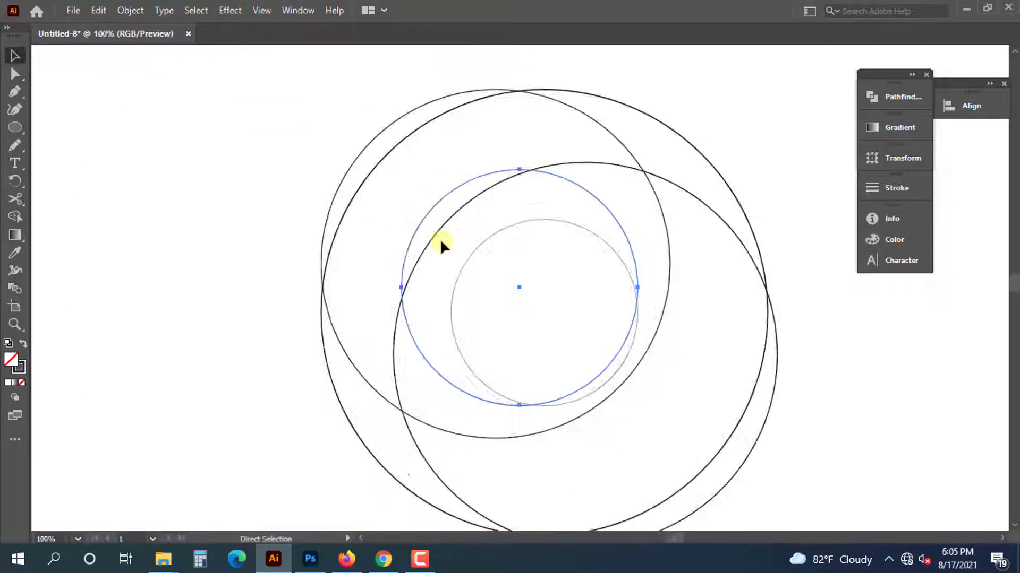
key("ctrl+minus")
key("v")
left_click_drag(325, 139, 674, 412)
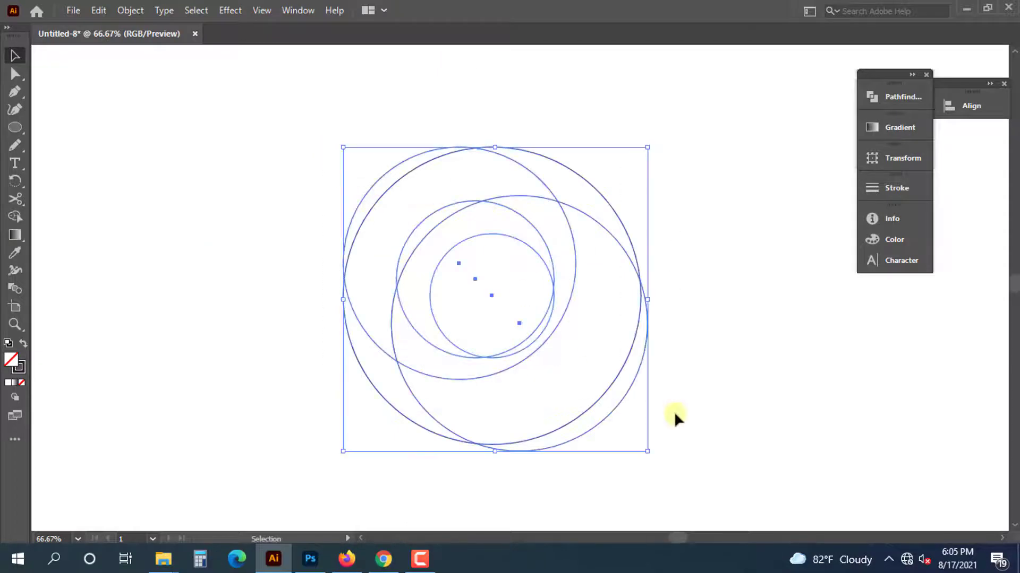
left_click_drag(678, 353, 694, 368)
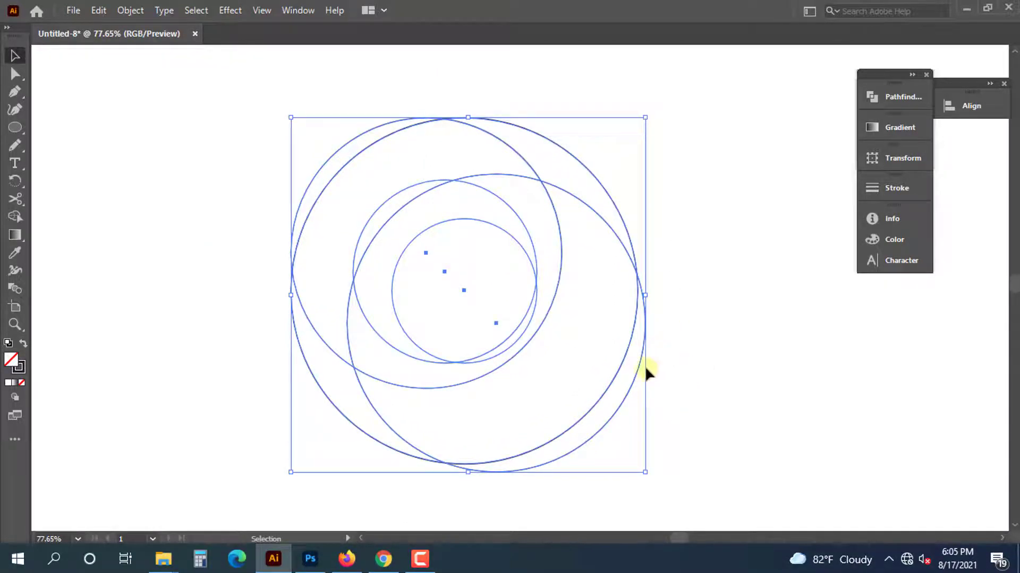
left_click(530, 380)
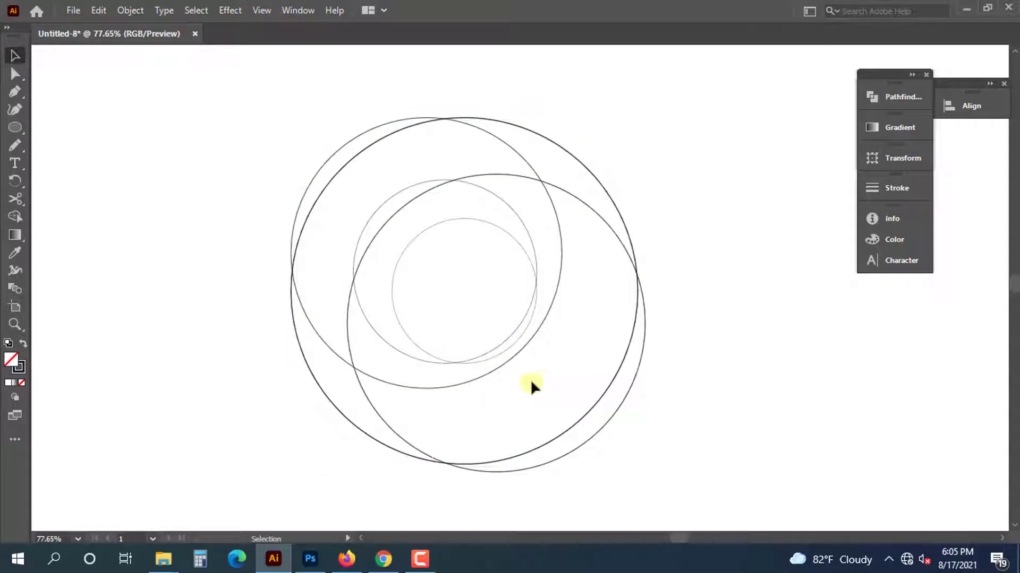
left_click(564, 149)
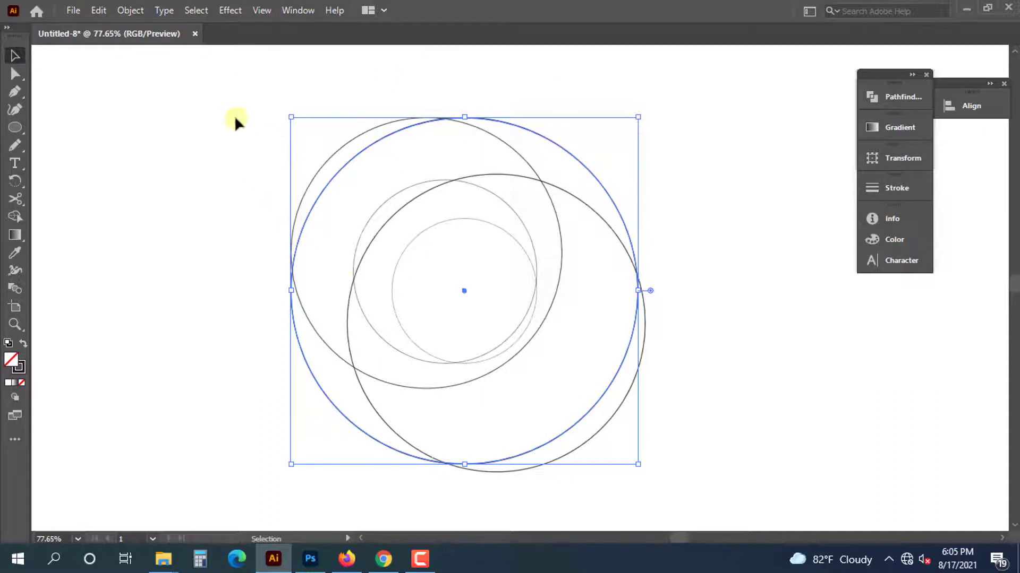
- Select all circles, merge the lower crescent regions with the Shape Builder, and swap fill and stroke for a solid black fill
left_click_drag(234, 105, 744, 469)
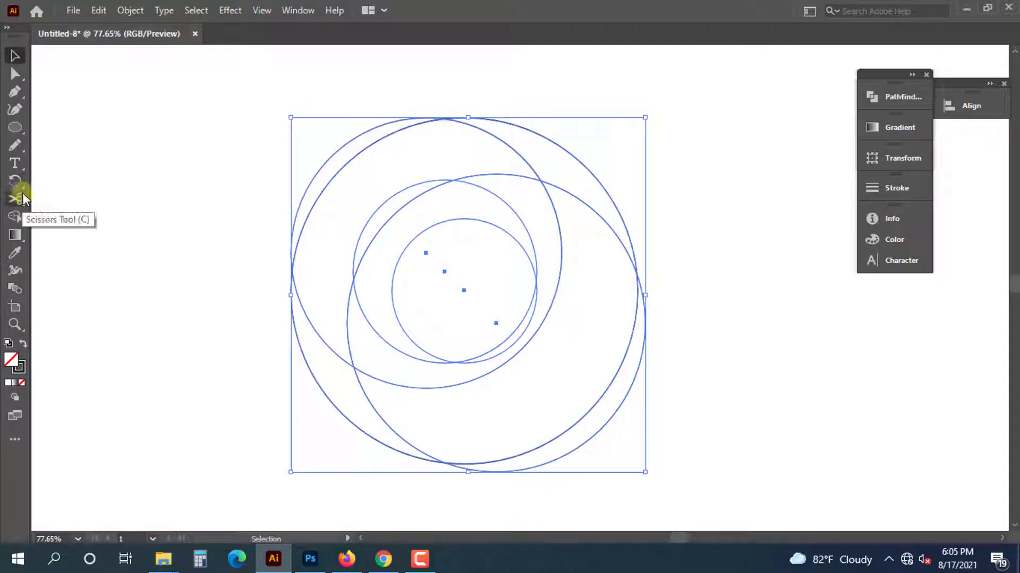
left_click(15, 215)
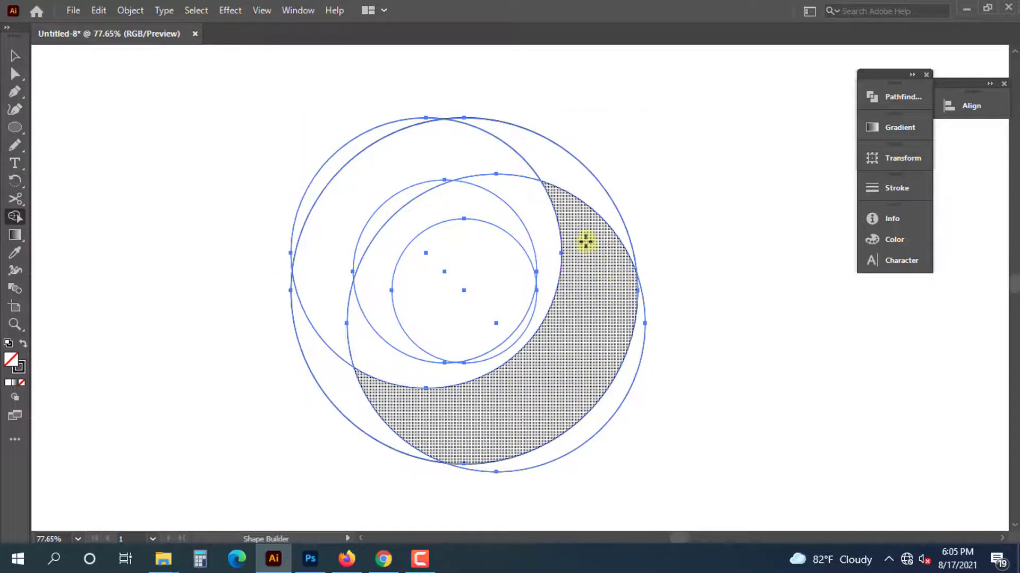
mouse_move(585, 242)
left_mouse_down()
mouse_move(588, 345)
mouse_move(542, 397)
mouse_move(582, 321)
left_mouse_up()
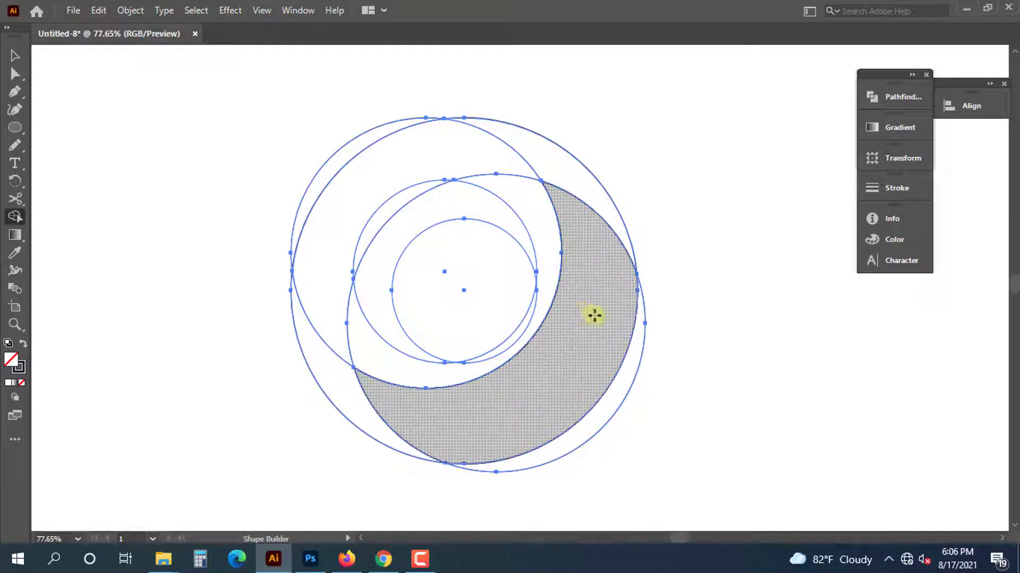
left_click(597, 276)
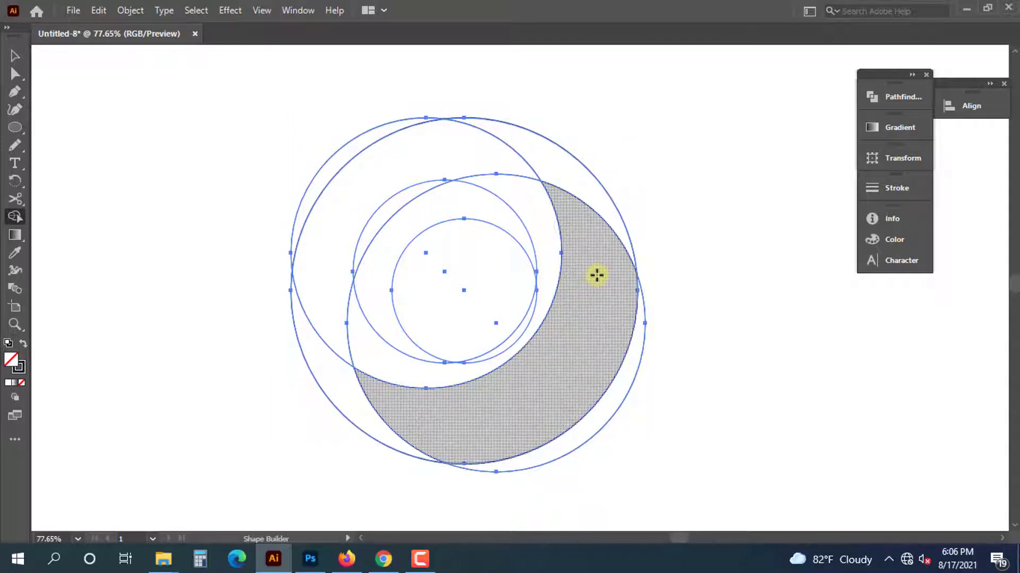
left_click_drag(597, 272, 584, 317)
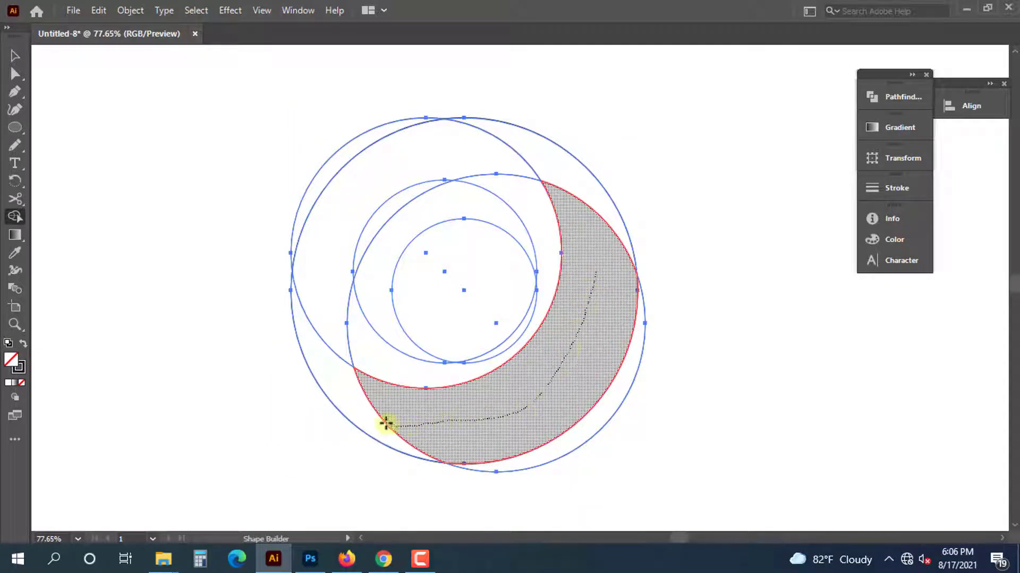
left_click_drag(386, 423, 350, 398)
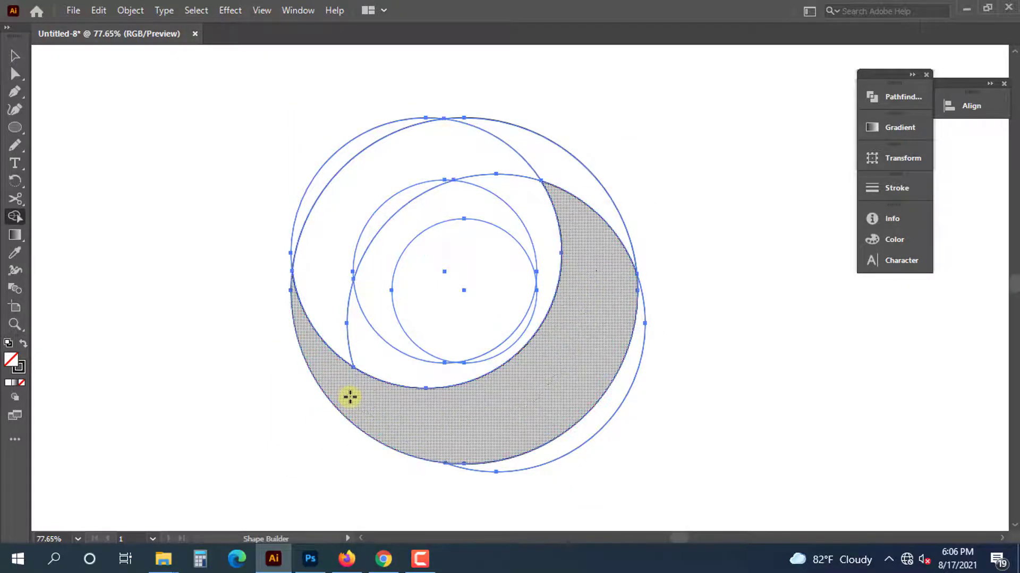
left_click(23, 344)
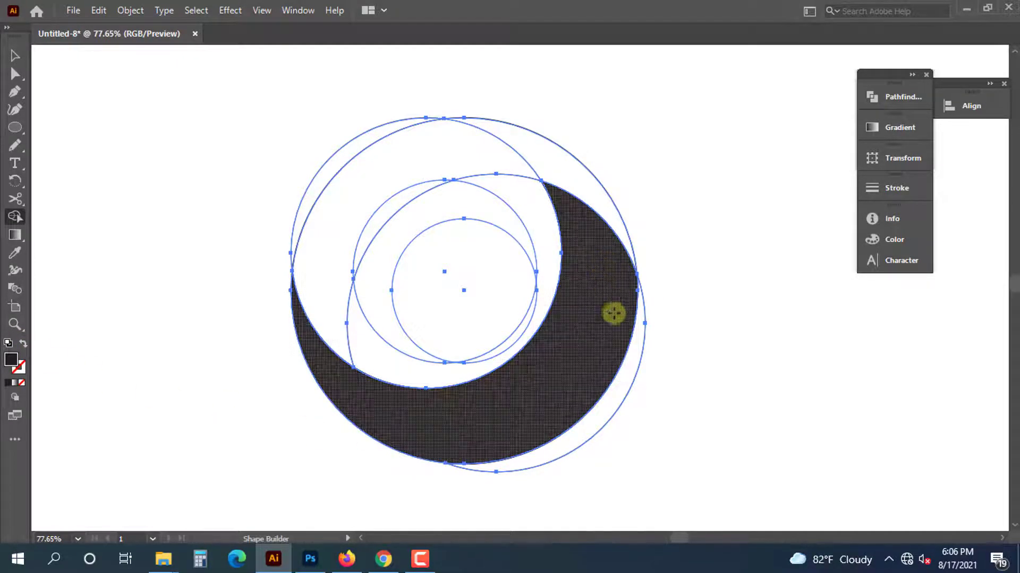
- Merge the upper crescent and the regions around the central circles into one ring shape with the Shape Builder
left_click_drag(612, 221, 578, 178)
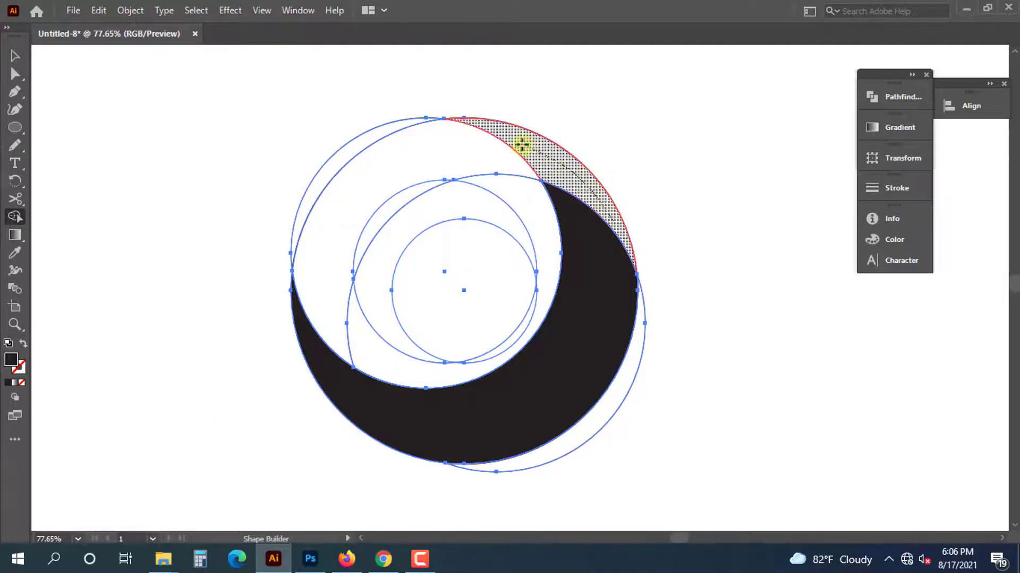
mouse_move(522, 144)
left_mouse_down()
mouse_move(480, 137)
mouse_move(425, 147)
left_mouse_up()
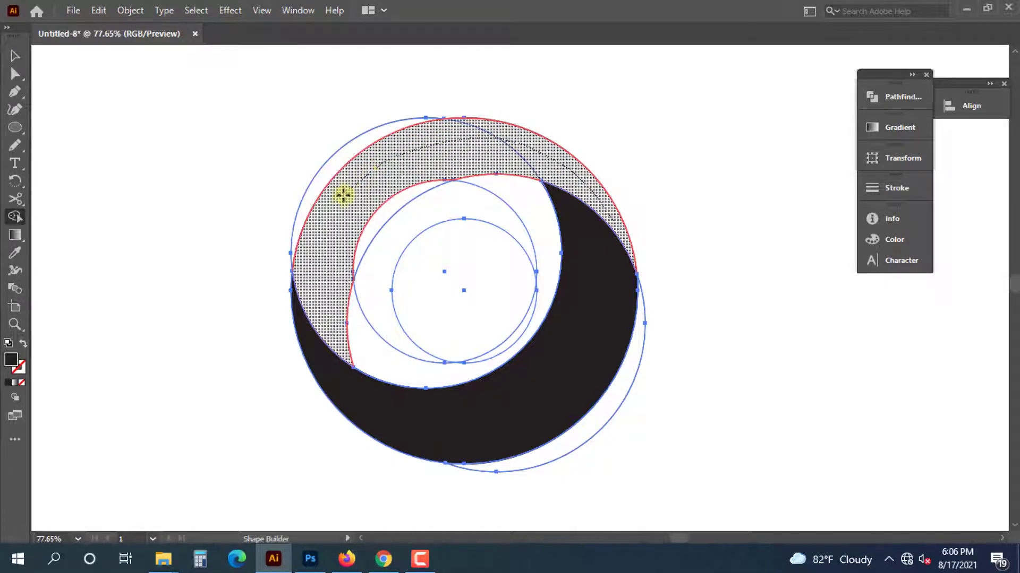
left_click_drag(318, 232, 312, 274)
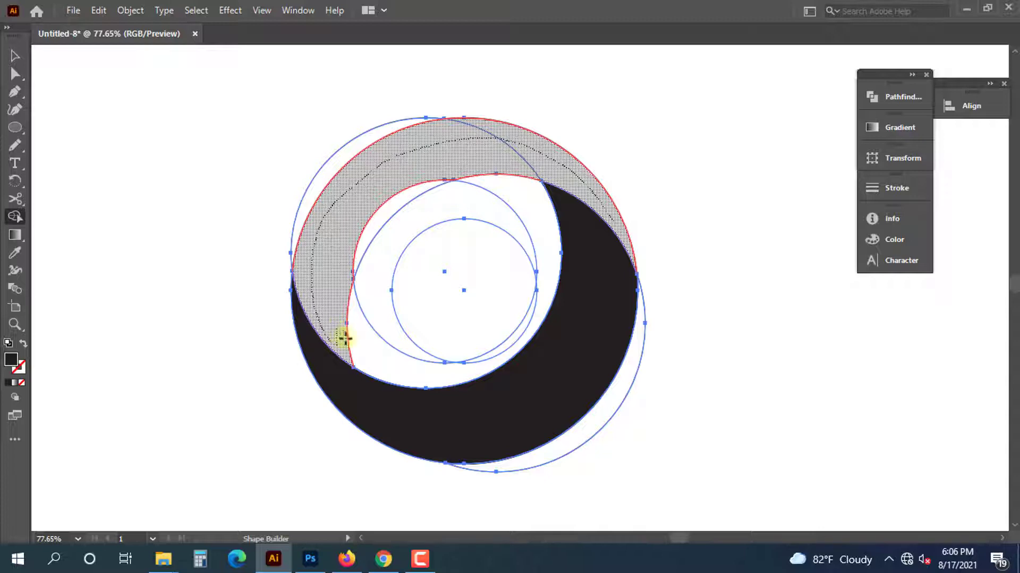
left_click_drag(345, 339, 372, 360)
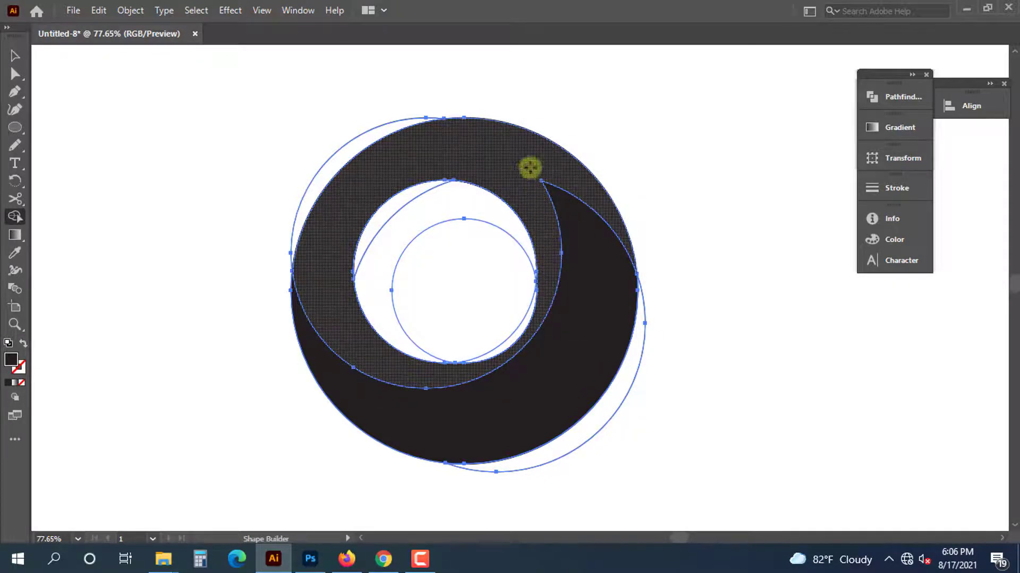
- Set the fill colour to bright green 23FF20 and apply it to the merged ring
key("F6")
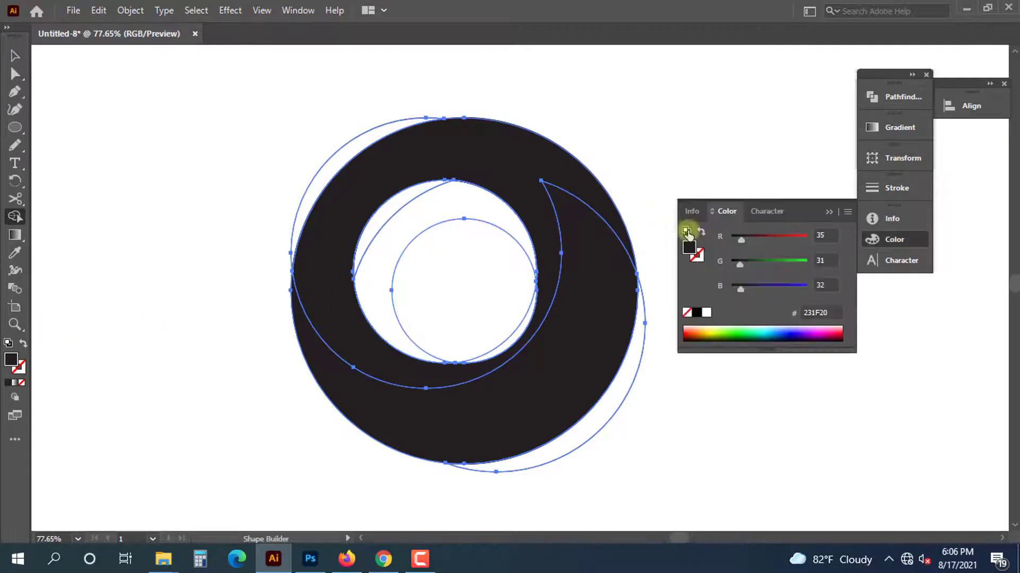
left_click(807, 262)
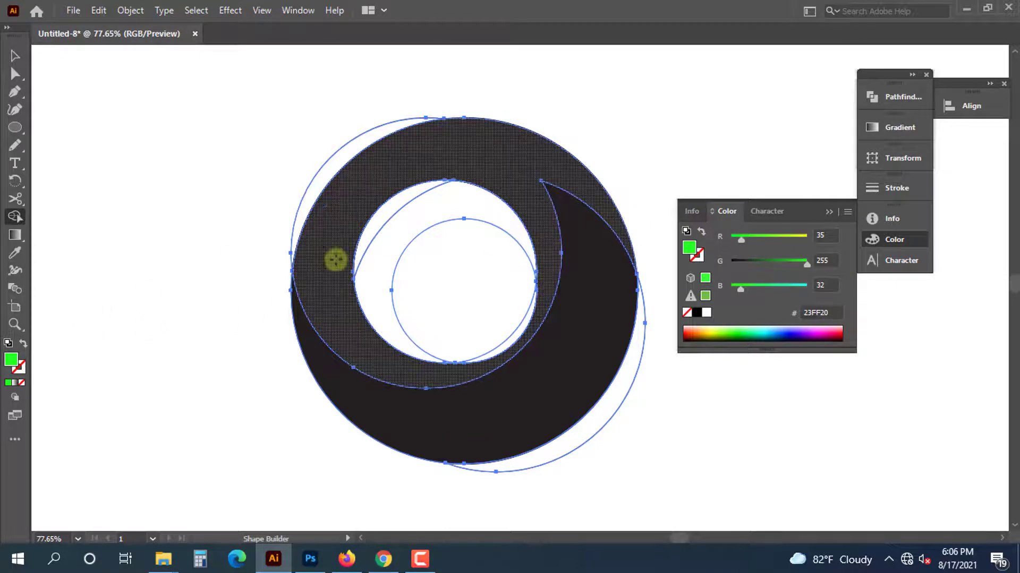
left_click(335, 260)
scroll(446, 141, "right", 2)
scroll(446, 141, "up", 1)
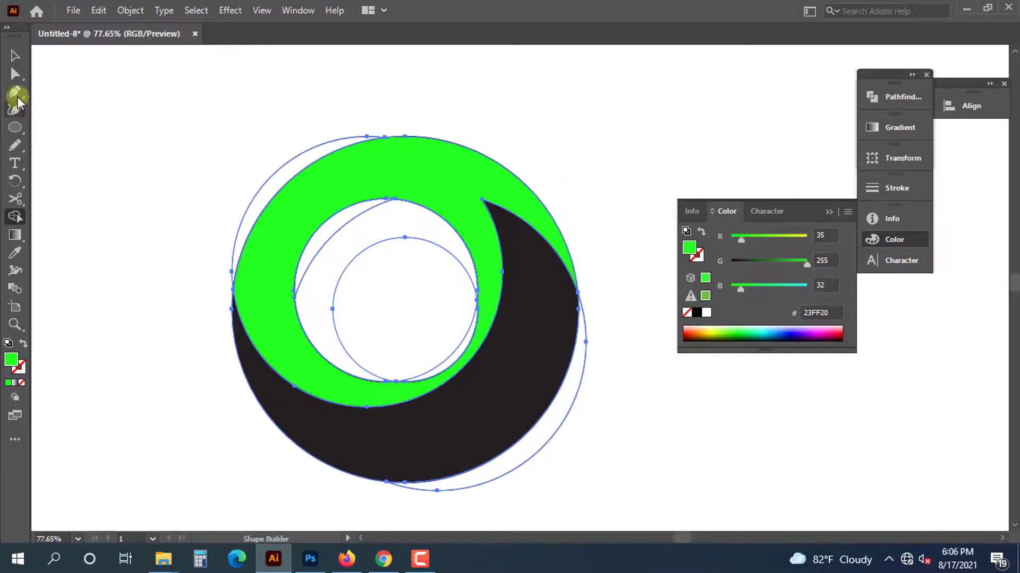
- Select all the artwork and merge the two crescent regions between the inner circles with the Shape Builder
left_click(15, 55)
left_click_drag(135, 97, 607, 482)
left_click_drag(512, 317, 594, 362)
left_click_drag(474, 319, 495, 330)
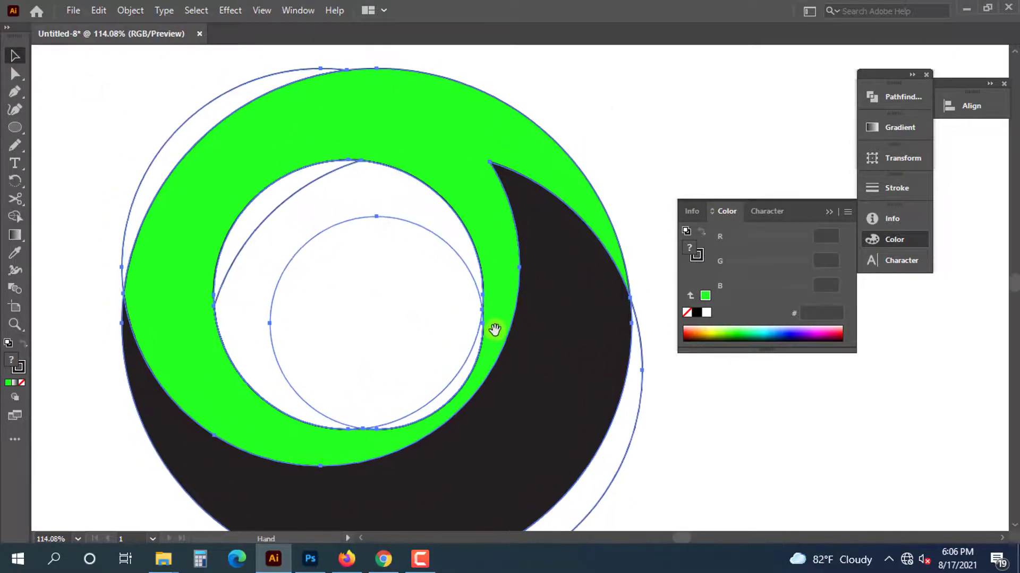
left_click_drag(392, 276, 404, 302)
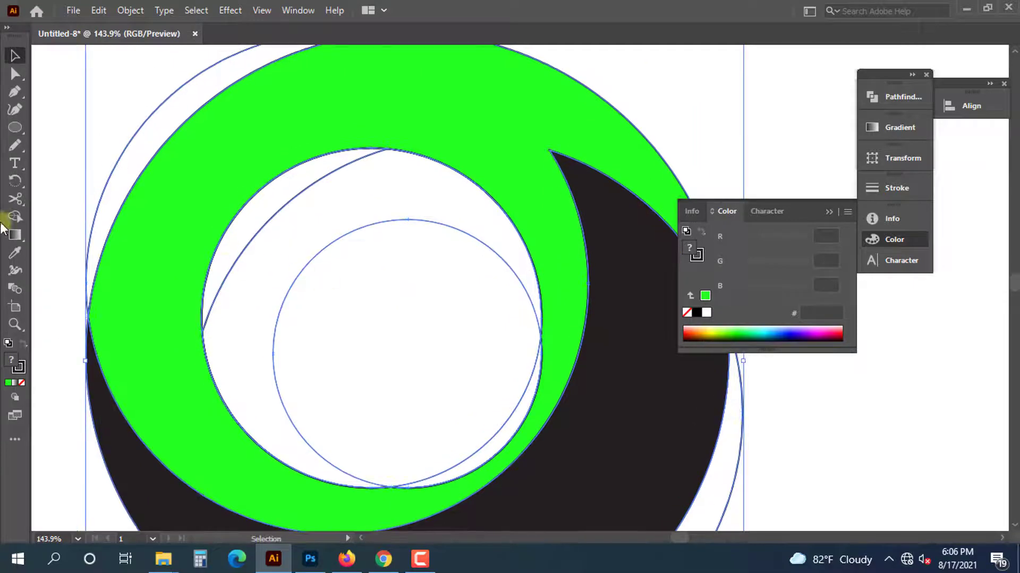
left_click(14, 217)
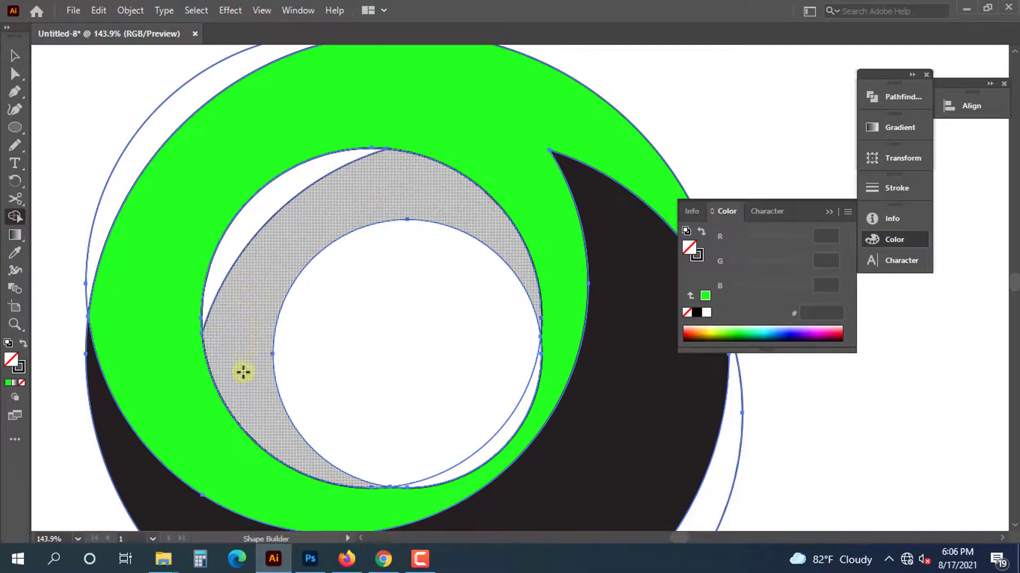
left_click_drag(268, 430, 239, 251)
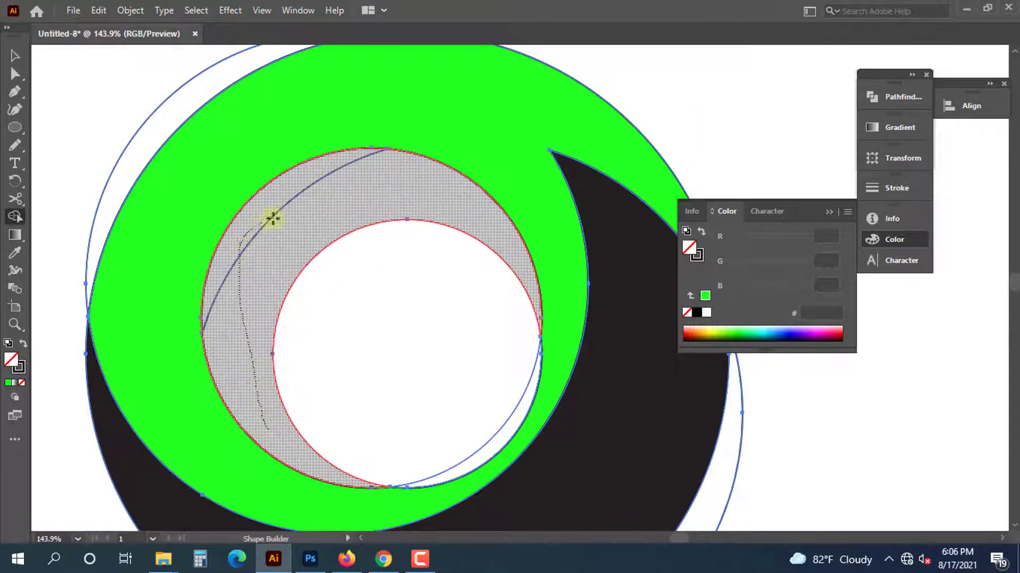
left_click_drag(392, 181, 349, 177)
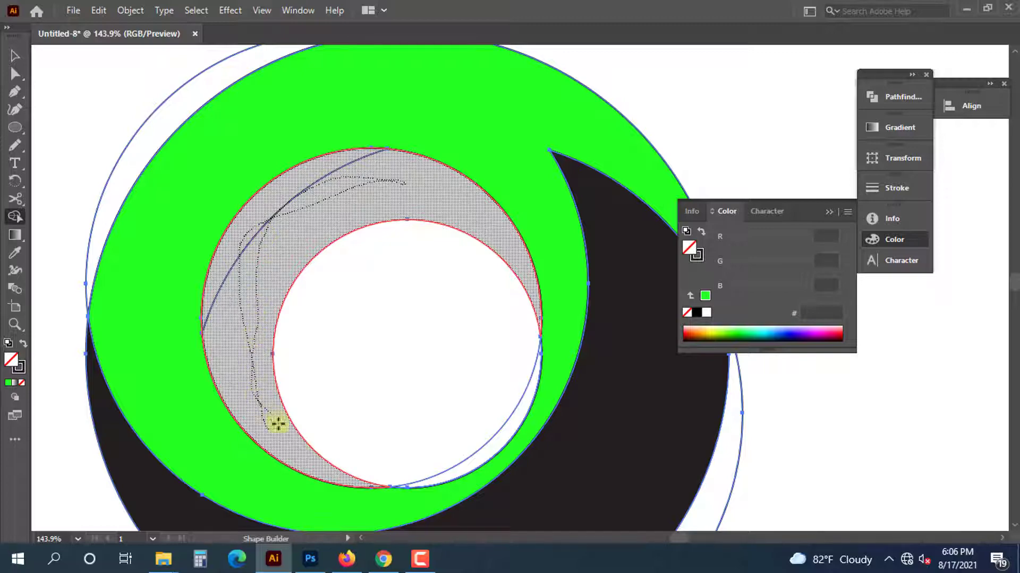
mouse_move(313, 469)
left_mouse_down()
mouse_move(405, 485)
mouse_move(339, 480)
mouse_move(277, 427)
mouse_move(267, 401)
left_mouse_up()
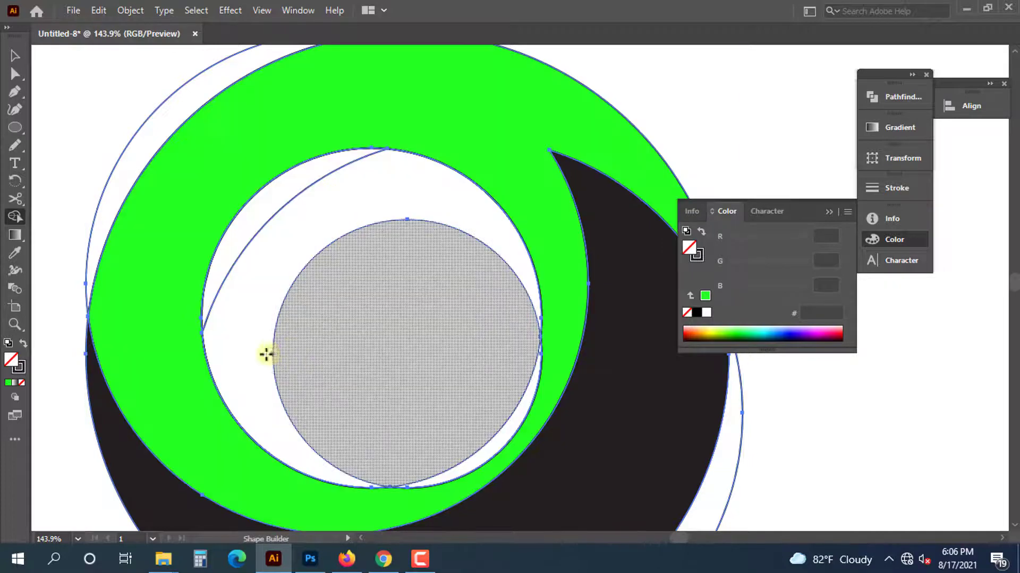
left_click_drag(236, 346, 250, 223)
- Fill the merged inner crescent and the thin sliver at its lower right with darker green 23BB20
left_click(23, 345)
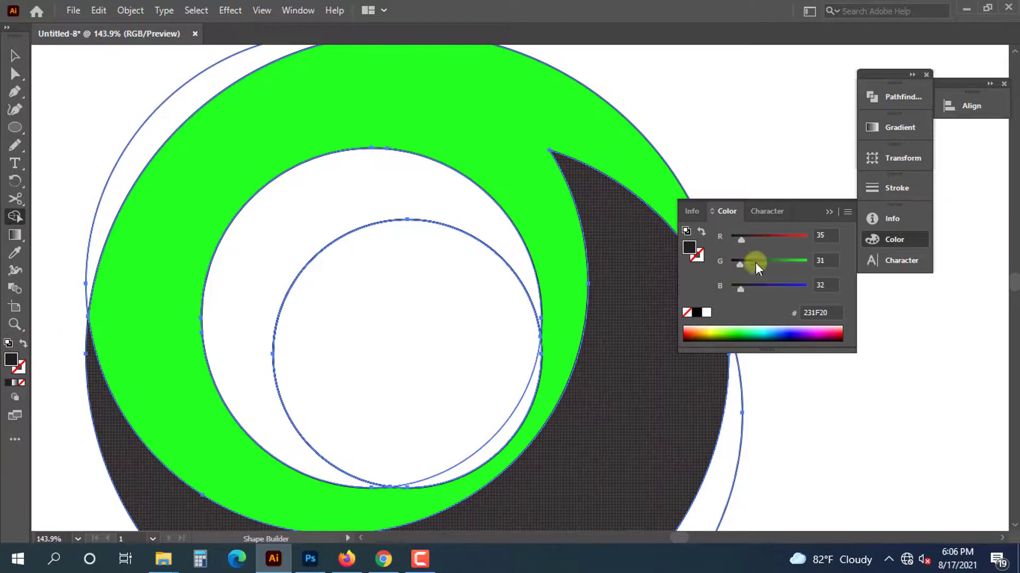
left_click(291, 233)
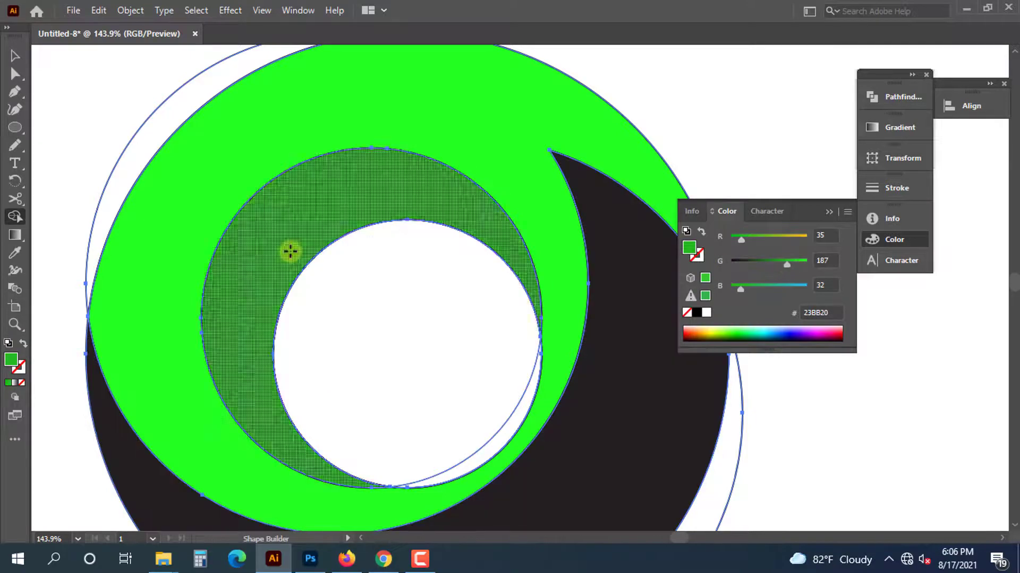
left_click(504, 433)
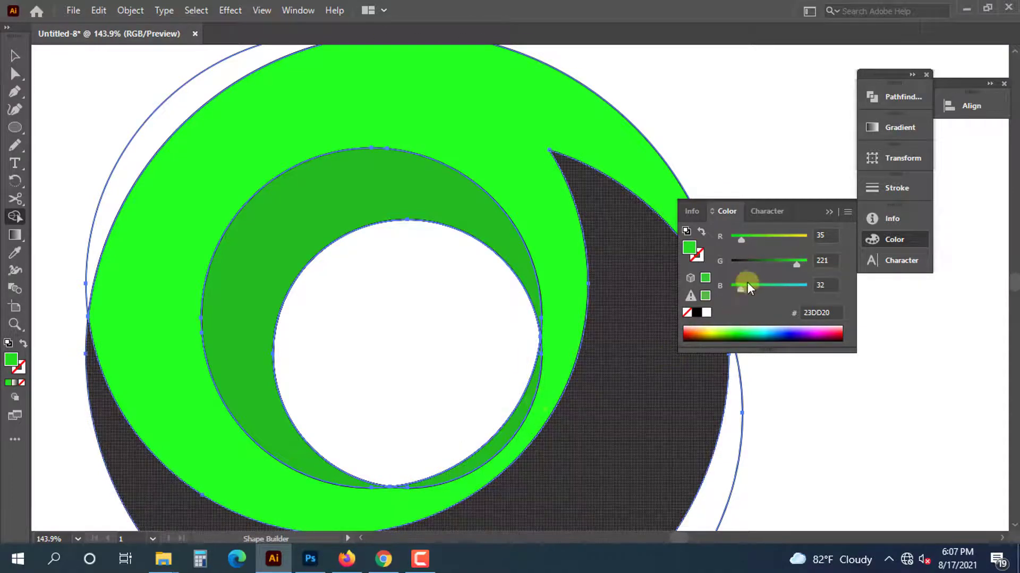
- Recolour the thin sliver beside the central circle cyan 23DDE0
left_click_drag(744, 287, 751, 287)
left_click(796, 298)
left_click(519, 416)
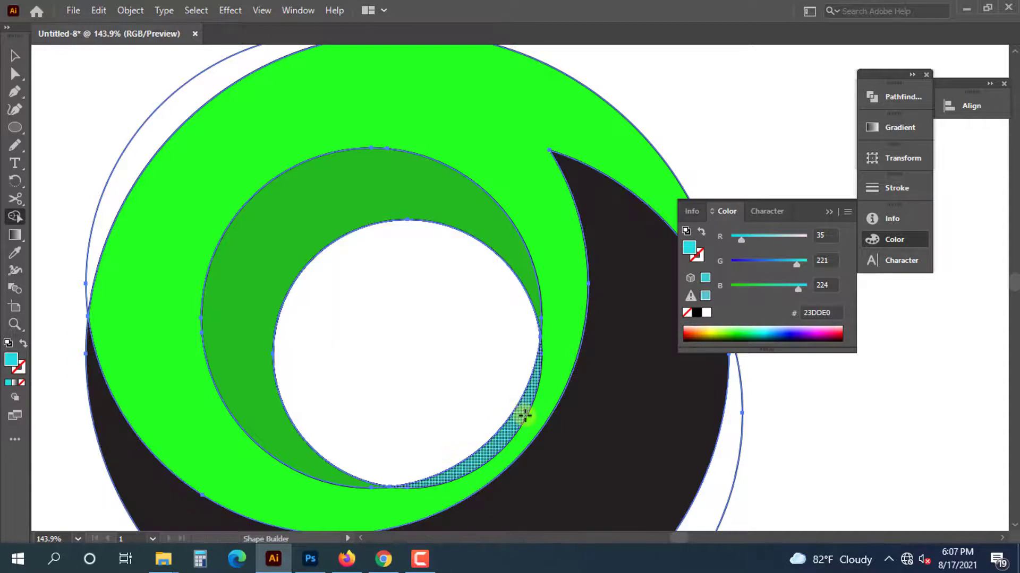
- Delete the two leftover unfilled slivers outside the logo, at its lower right and upper left
left_click(16, 56)
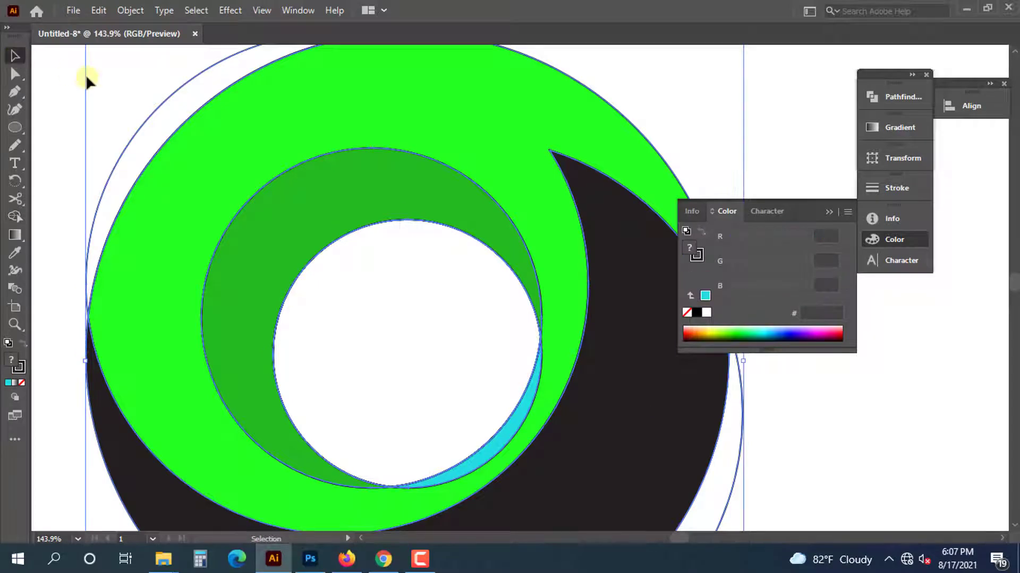
left_click(85, 75)
key("ctrl+minus")
key("ctrl+minus")
key("ctrl+minus")
left_click_drag(490, 327, 585, 382)
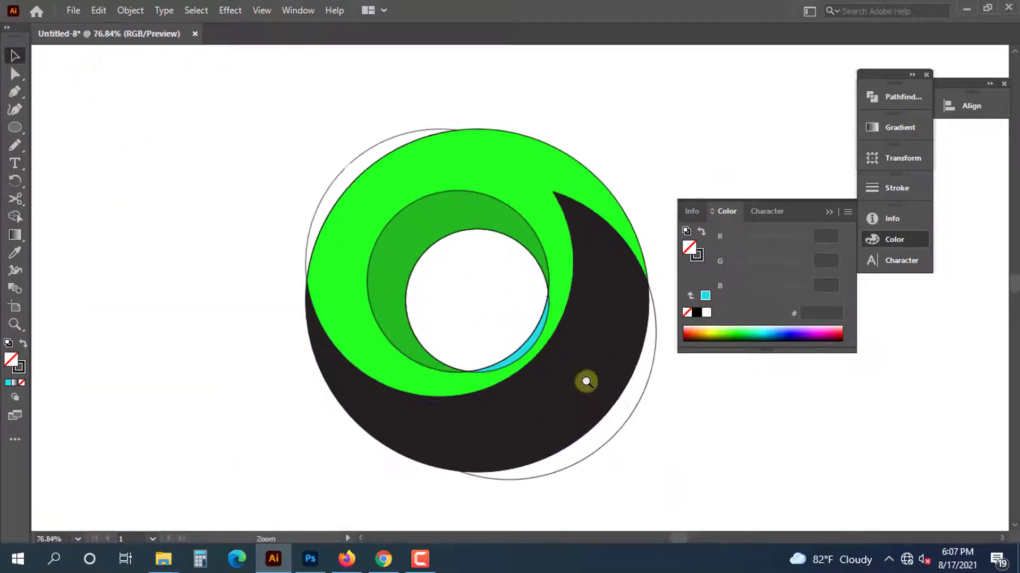
left_click_drag(686, 445, 613, 403)
left_click(561, 392)
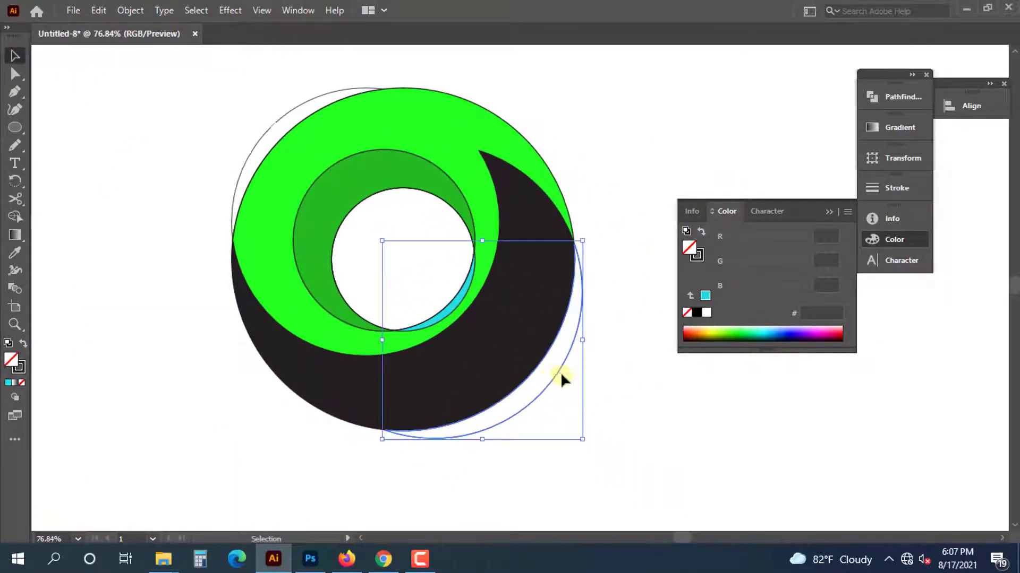
key("Delete")
left_click(294, 107)
key("Delete")
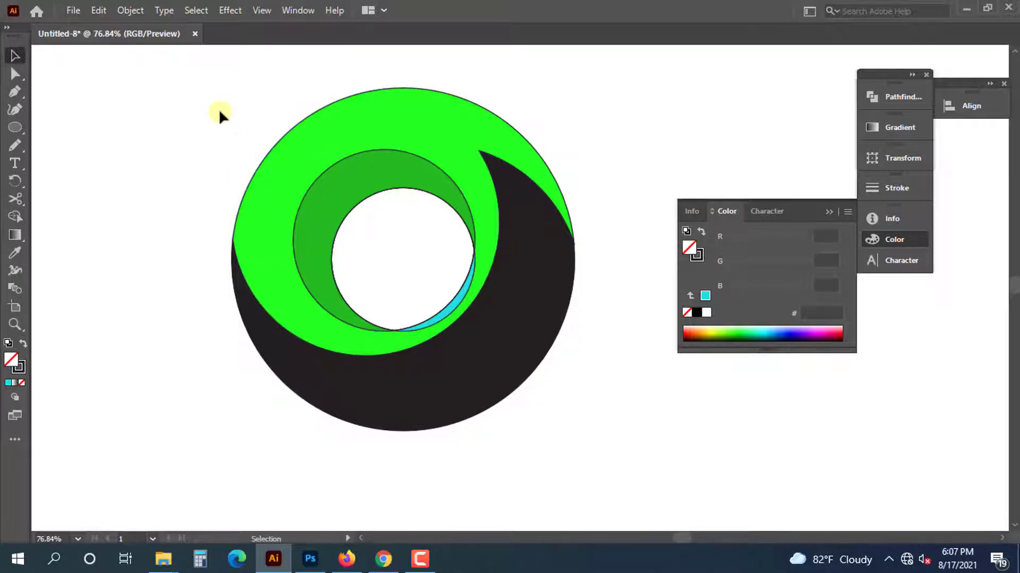
- Hide the bright green ring
left_click_drag(219, 109, 606, 414)
left_click(193, 310)
left_click(287, 257)
key("Delete")
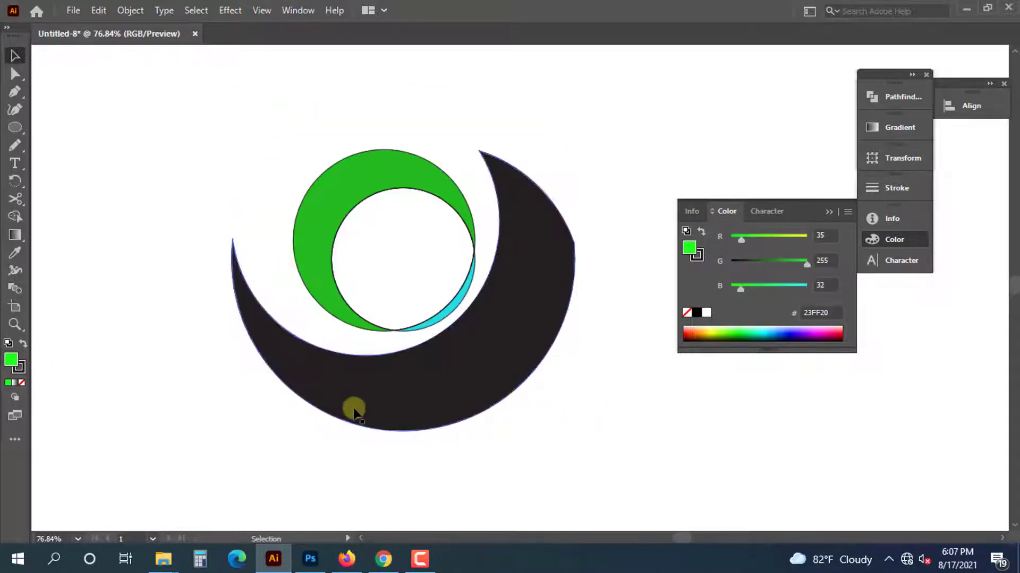
- Remove the stroke from the black crescent and from the dark green crescent
left_click(356, 408)
left_click(19, 366)
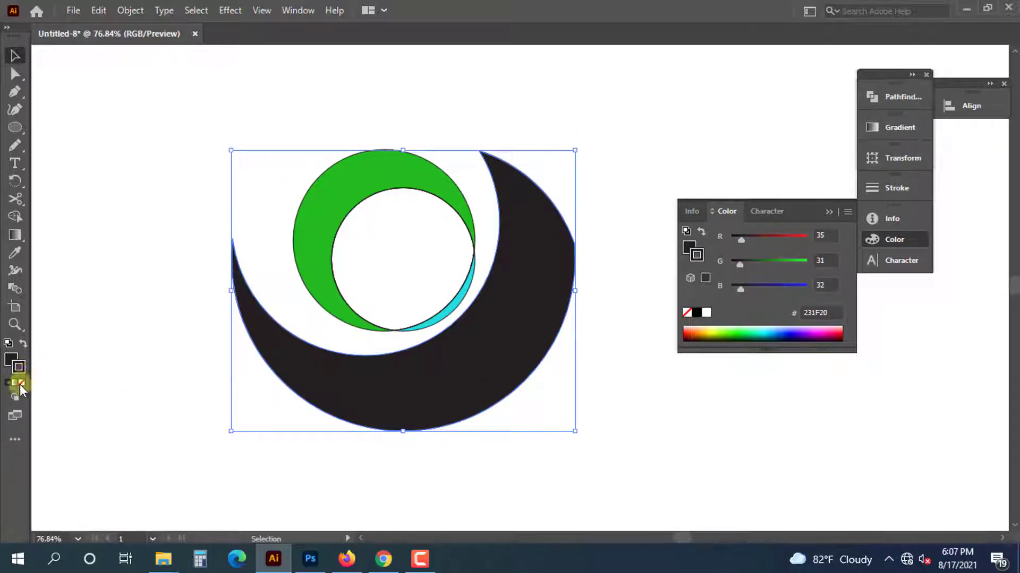
left_click(21, 382)
left_click(177, 273)
left_click(316, 218)
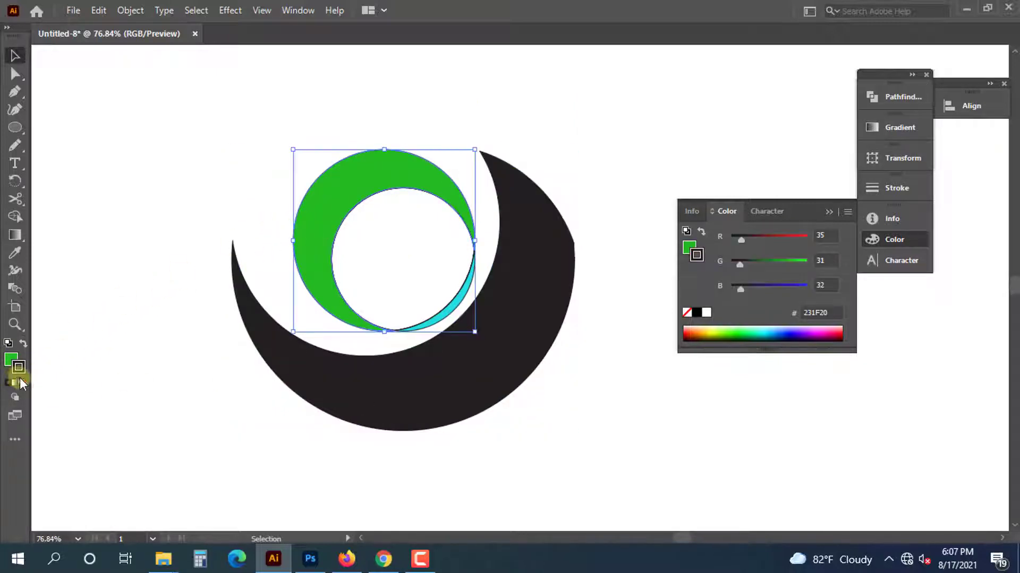
left_click(346, 332)
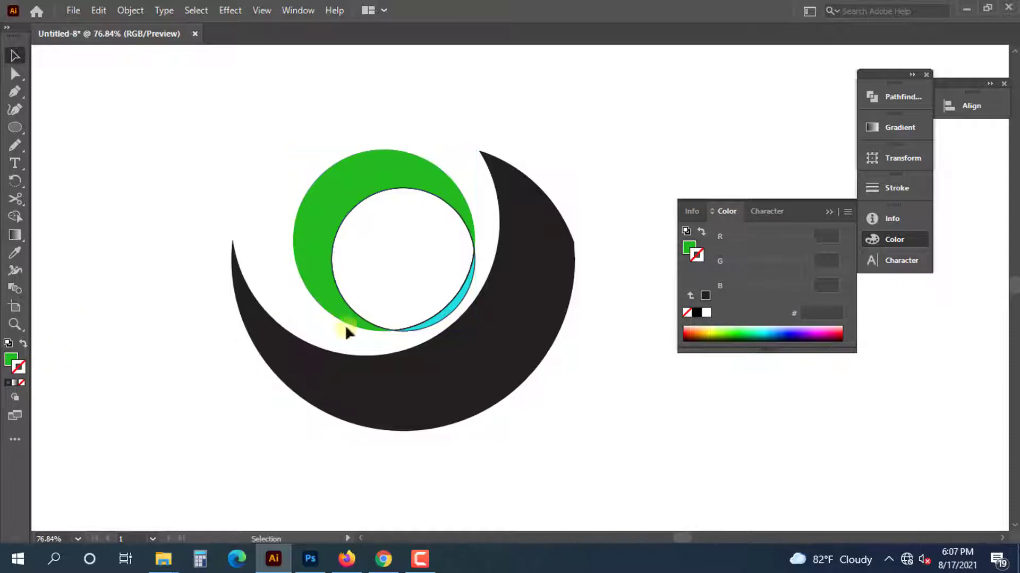
left_click(428, 323)
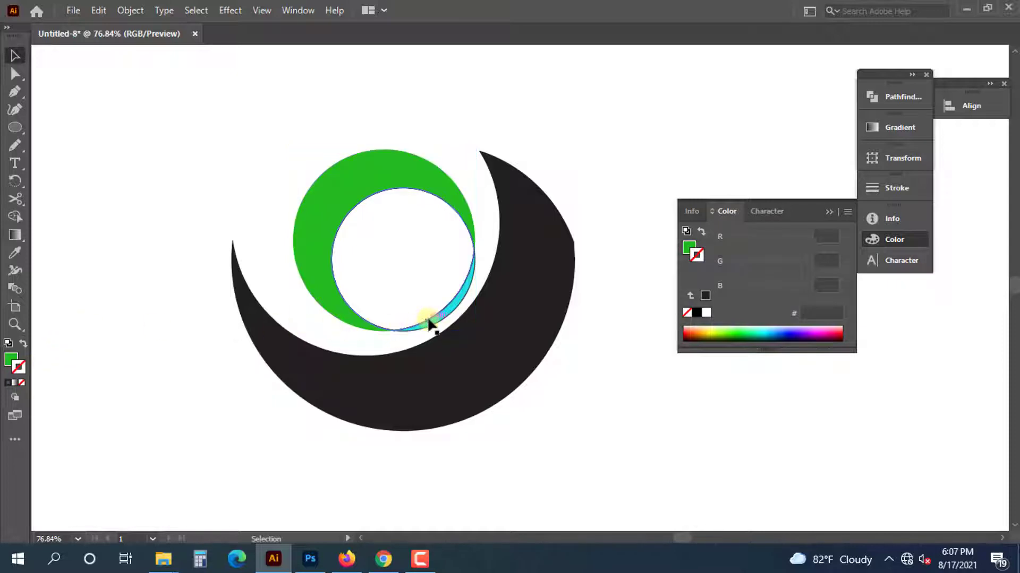
left_click(24, 383)
left_click(189, 308)
- Hide the dark green crescent and delete the unfilled circle in the centre
left_click(422, 282, "ctrl")
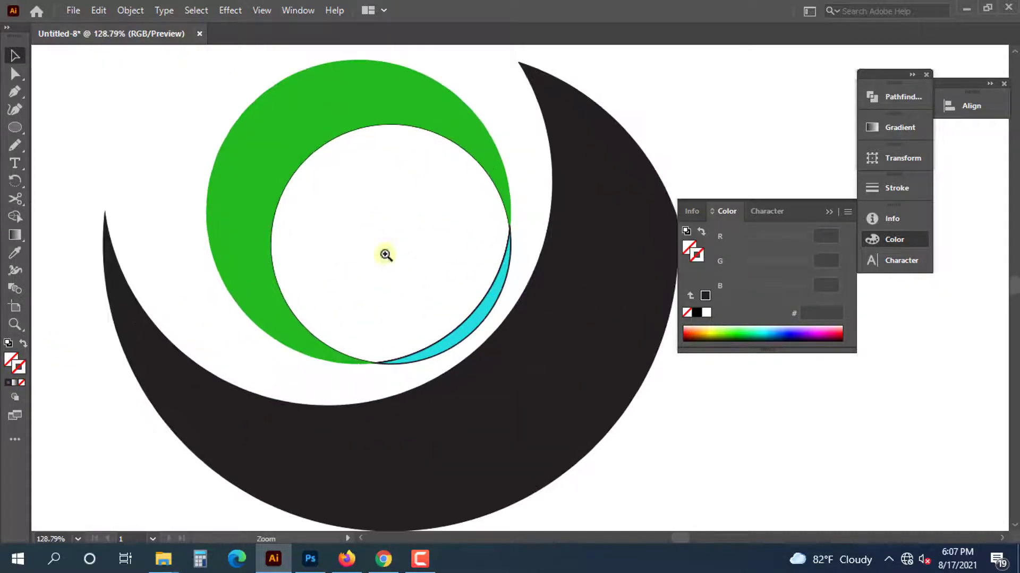
left_click_drag(263, 143, 171, 127)
key("ctrl+z")
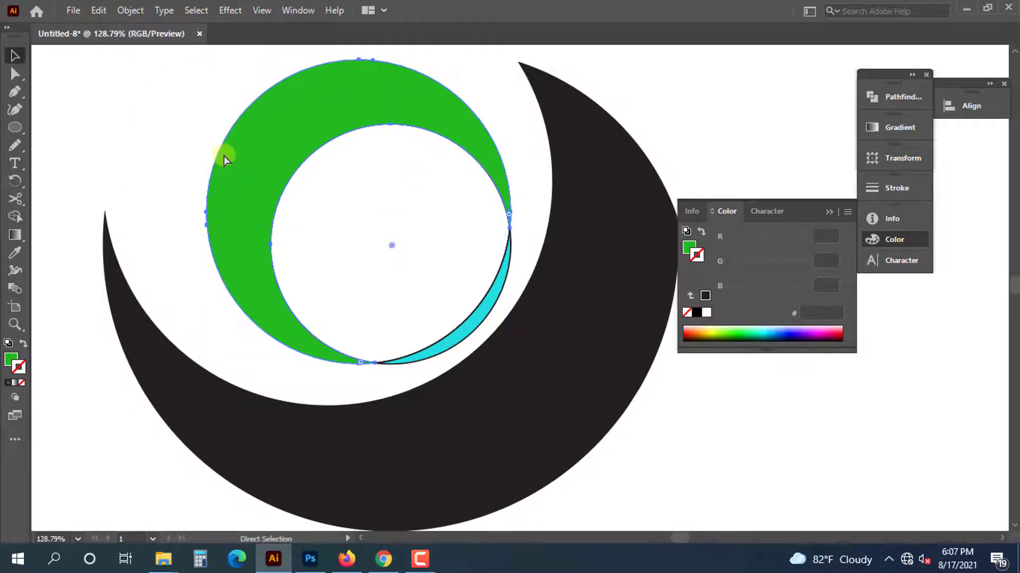
key("ctrl+x")
left_click(323, 188)
key("Delete")
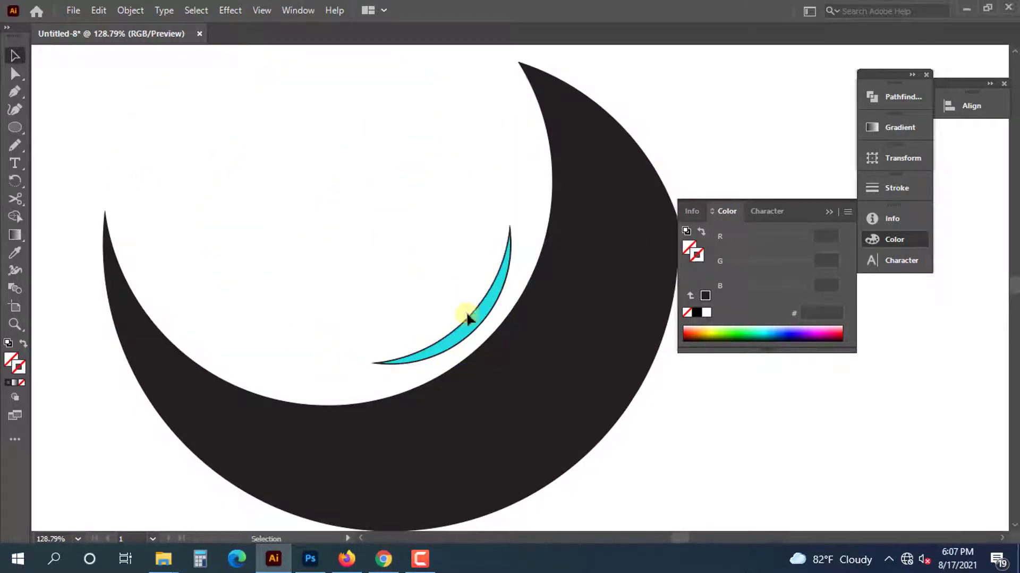
- Remove the stroke from the cyan sliver and show all hidden objects again
left_click(477, 327)
left_click(19, 383)
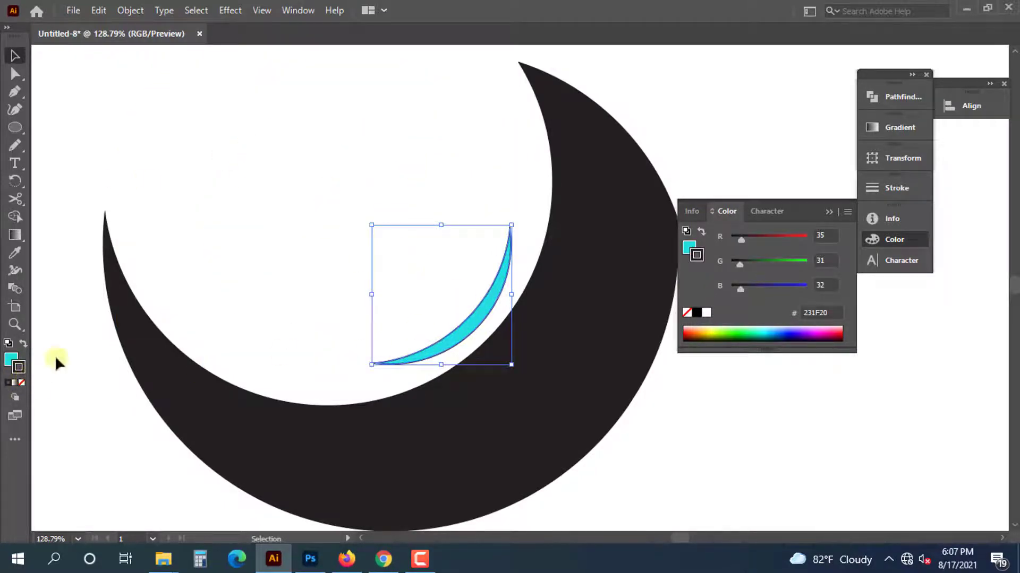
left_click(267, 185)
key("ctrl+alt+3")
scroll(268, 183, "up", 2)
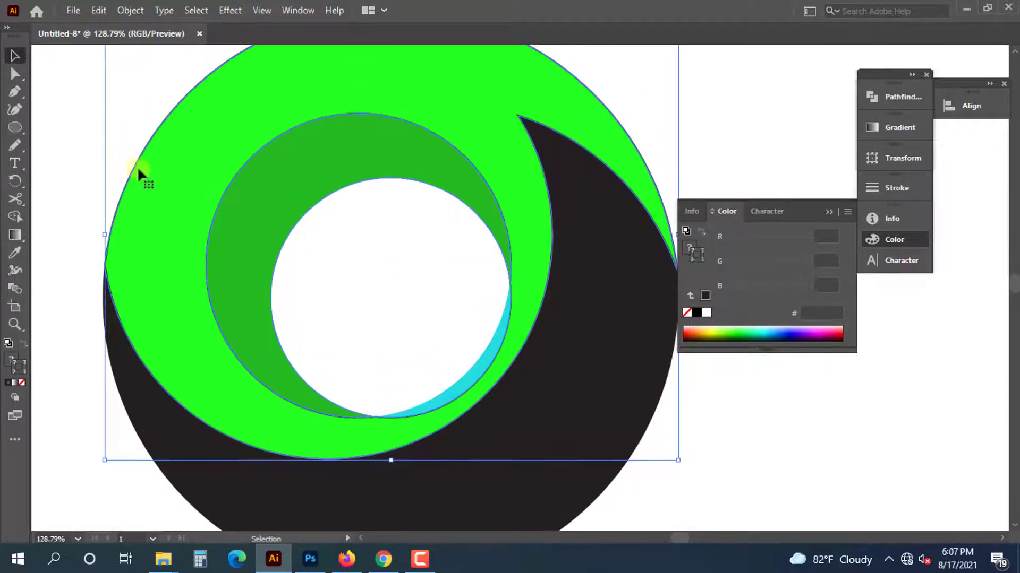
- Remove the stroke from the bright green ring
left_click(99, 141)
scroll(227, 200, "up", 2)
left_click(188, 171)
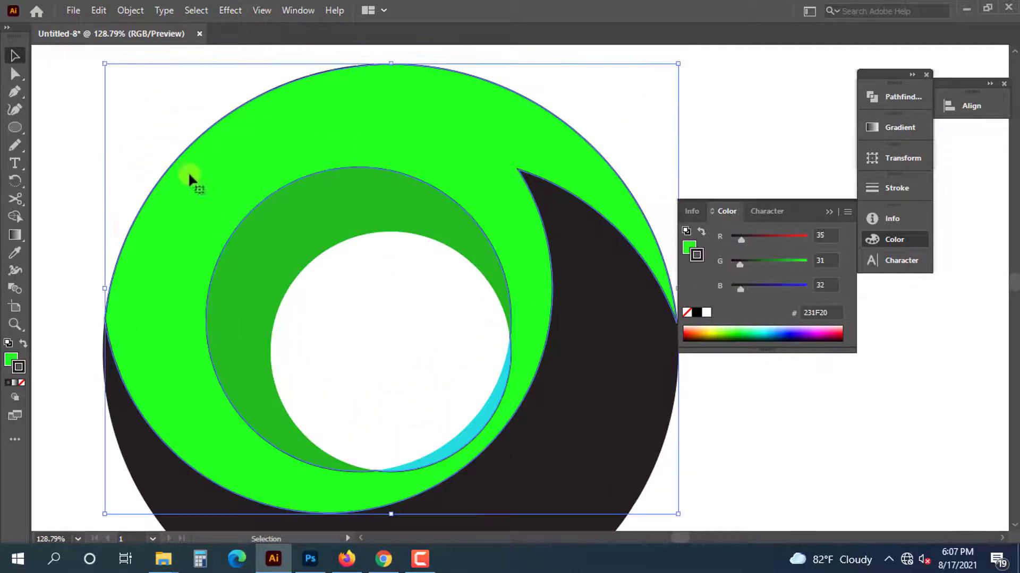
left_click(20, 382)
left_click(91, 189)
left_click(271, 260)
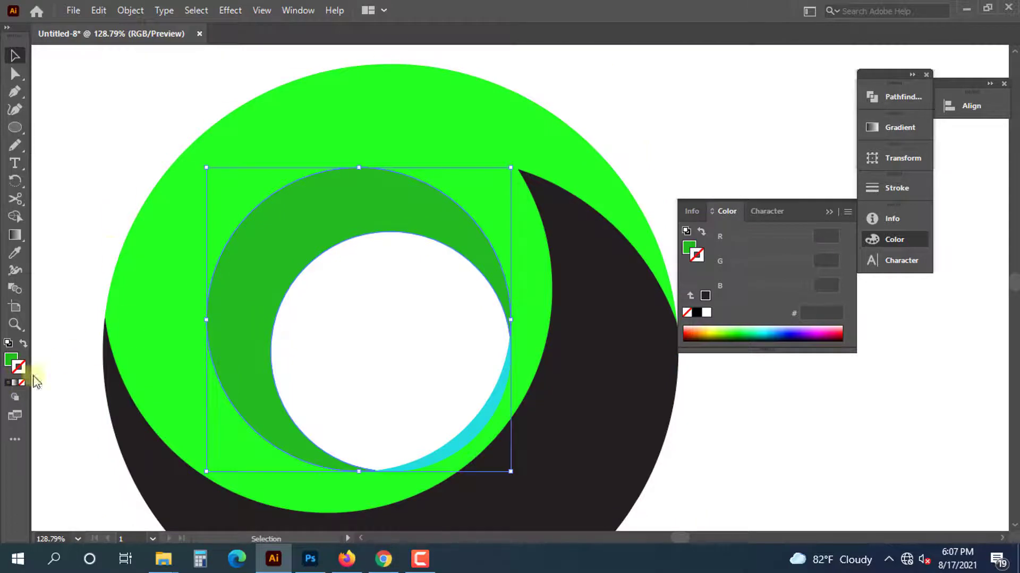
left_click(104, 200)
left_click_drag(268, 253, 313, 321)
key("ctrl+z")
left_click(149, 114)
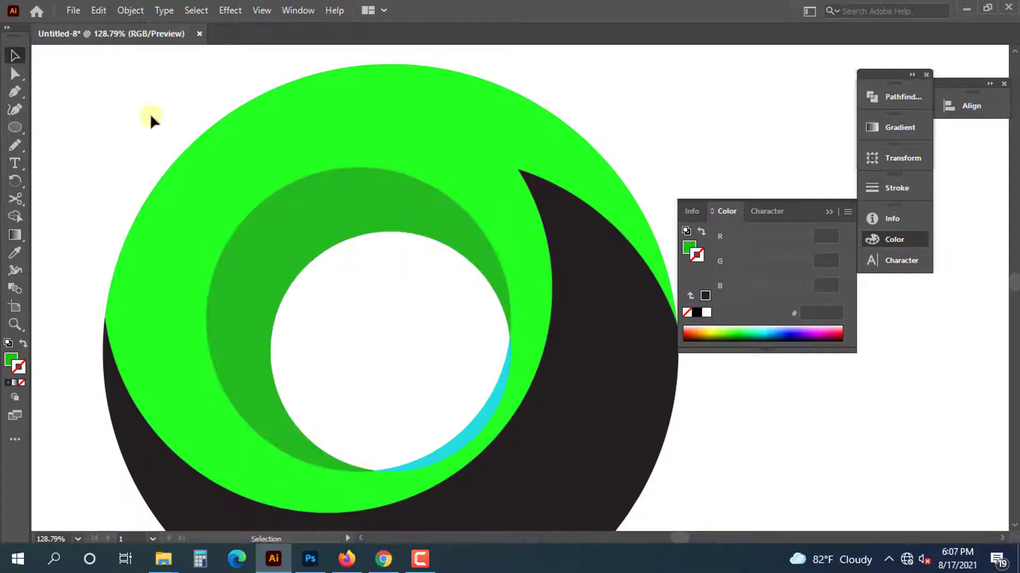
left_click_drag(243, 147, 391, 230)
key("ctrl+minus")
key("ctrl+minus")
key("ctrl+minus")
key("ctrl+minus")
key("ctrl+minus")
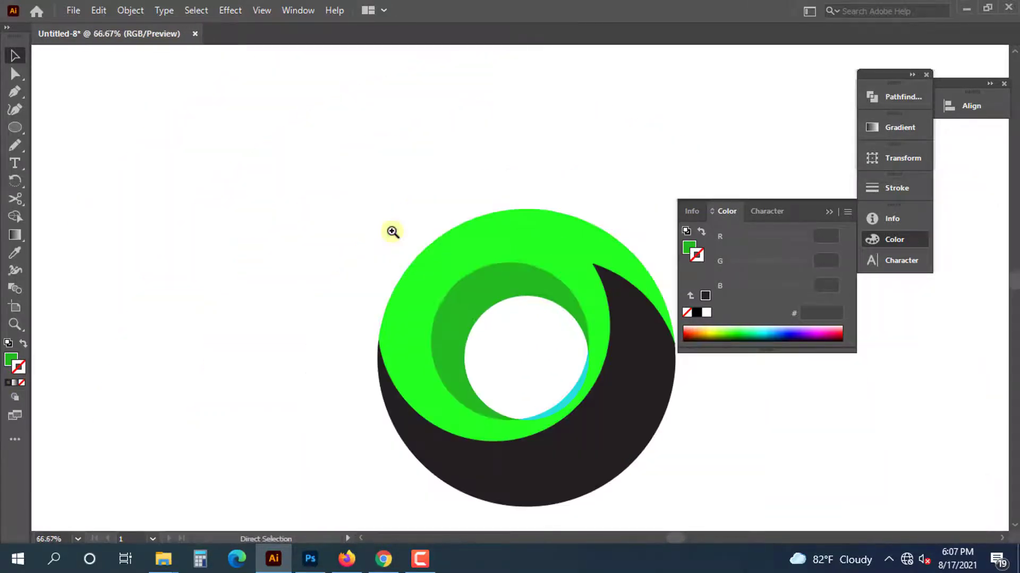
- Recolour the cyan sliver beside the central hole dark green with RGB 0, 144, 4
left_click_drag(469, 347, 338, 222)
left_click_drag(454, 188, 523, 290)
left_click_drag(487, 200, 524, 274)
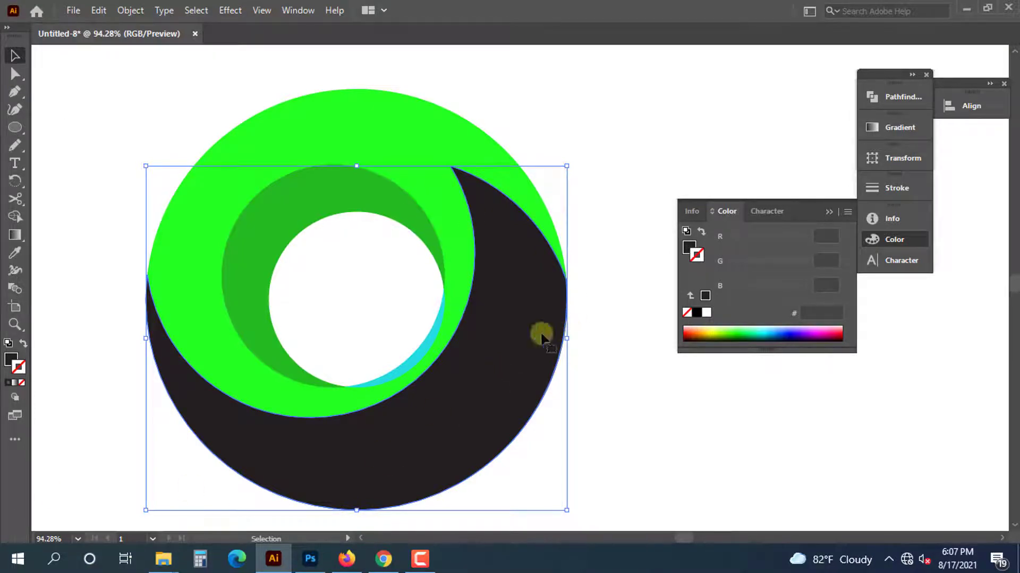
left_click(432, 348)
scroll(441, 353, "up", 3)
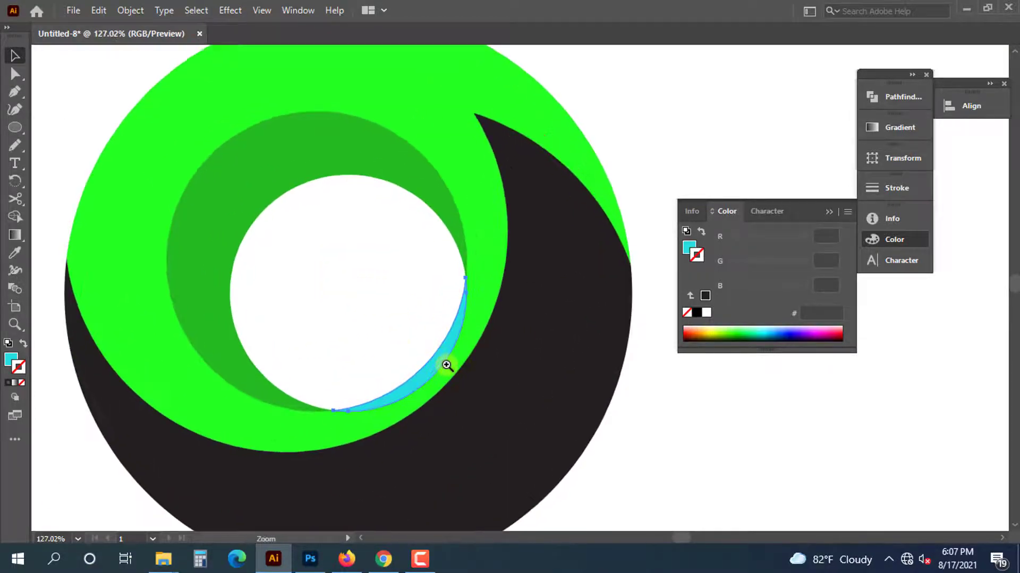
left_click(692, 250)
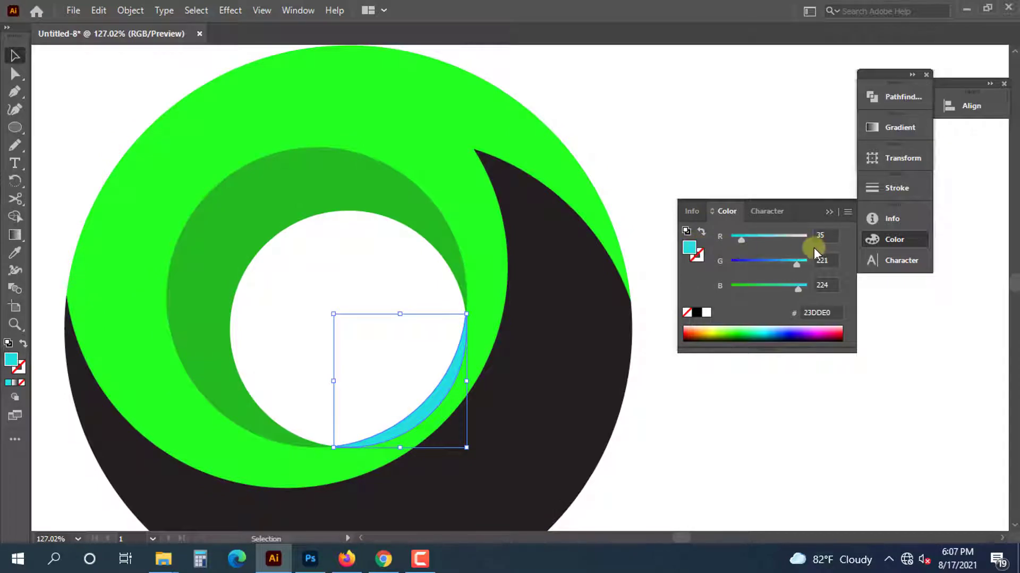
left_click_drag(791, 263, 737, 295)
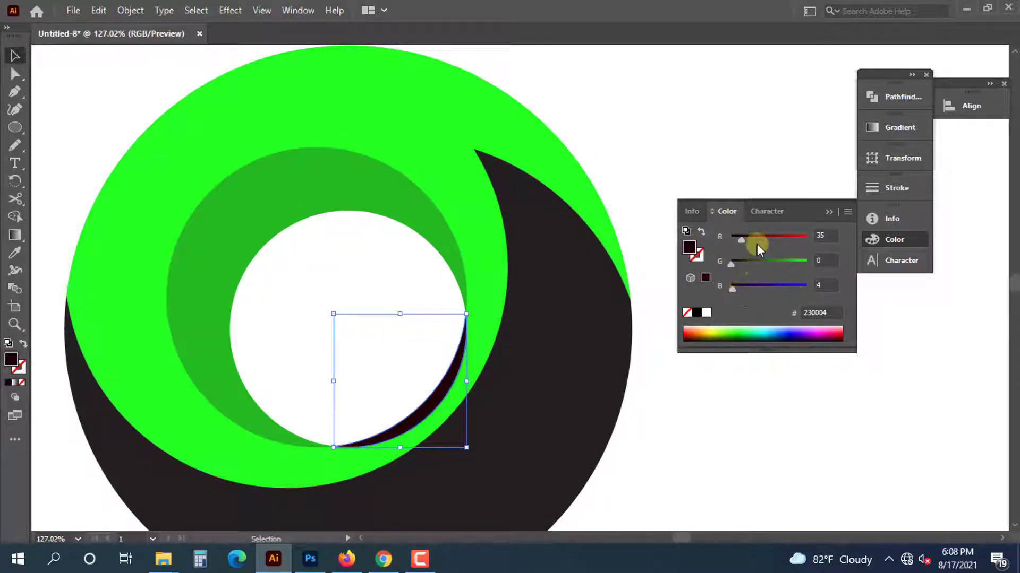
left_click_drag(809, 268, 731, 239)
left_click_drag(780, 260, 775, 259)
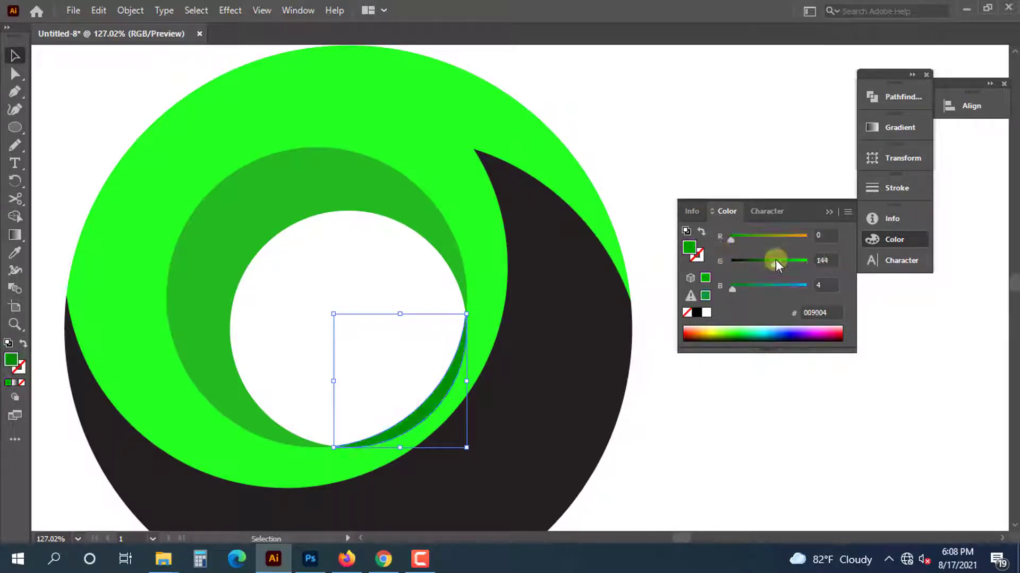
- Fill the large black crescent with the inner sliver's dark green using the Eyedropper, then deselect it
left_click(667, 407)
scroll(667, 407, "down", 2)
left_click(594, 422)
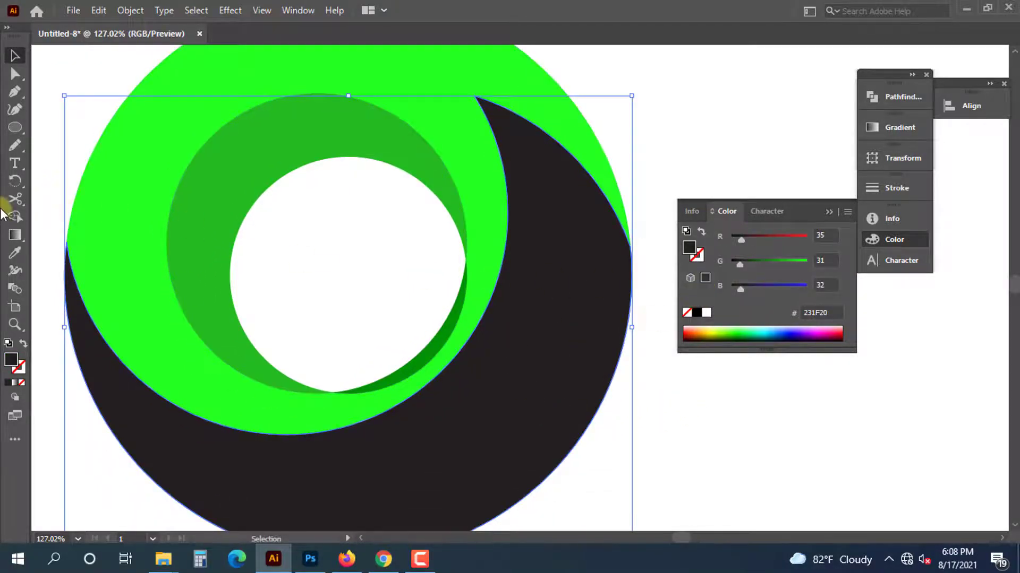
left_click(21, 254)
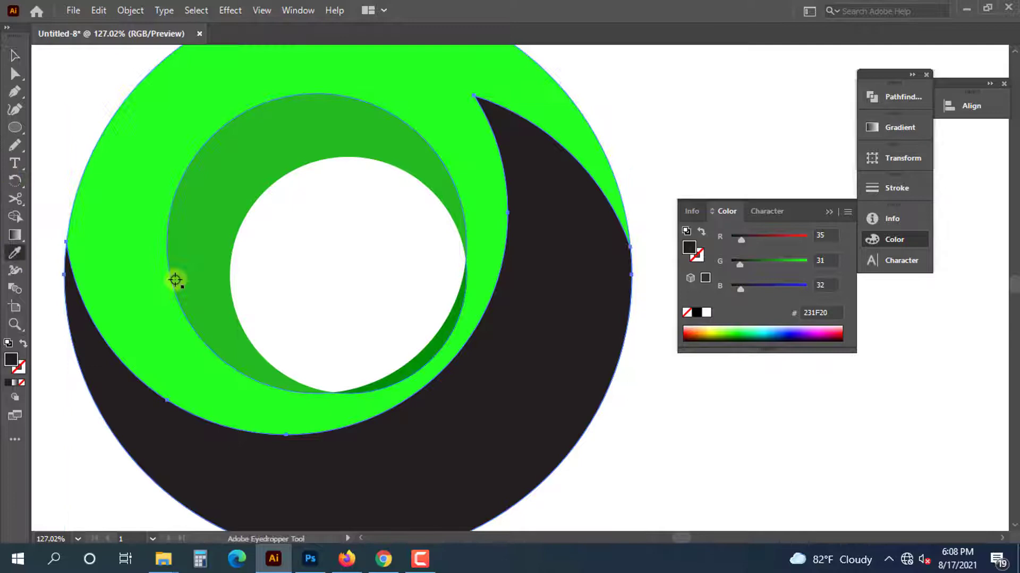
left_click(406, 357)
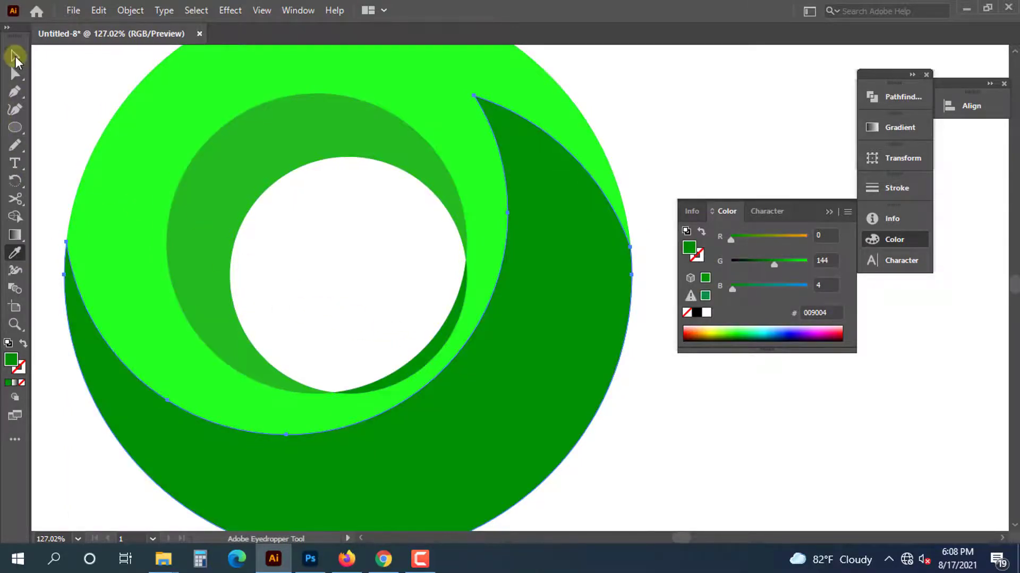
left_click(15, 55)
left_click(685, 151)
key("ctrl+0")
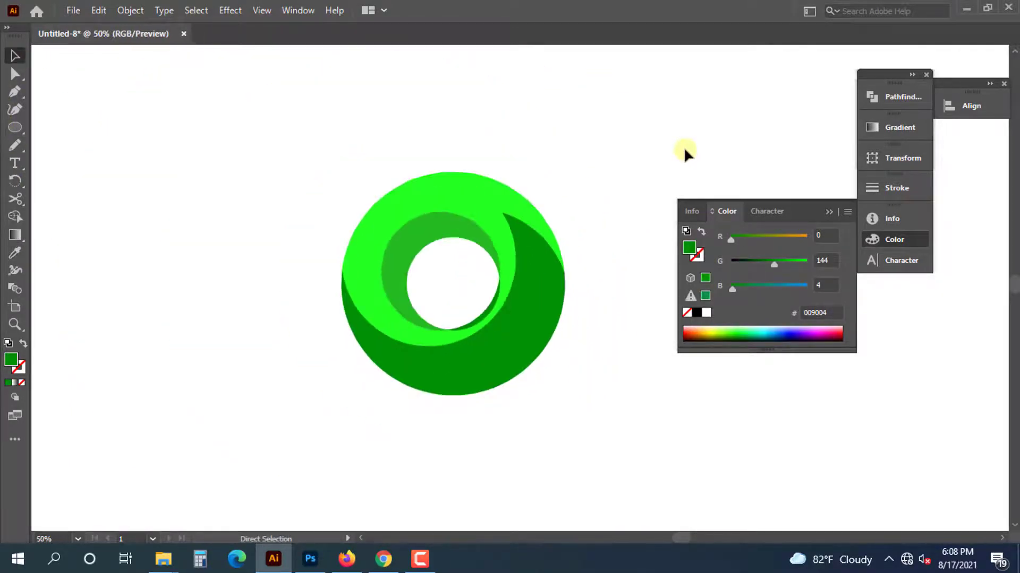
scroll(517, 264, "up", 2)
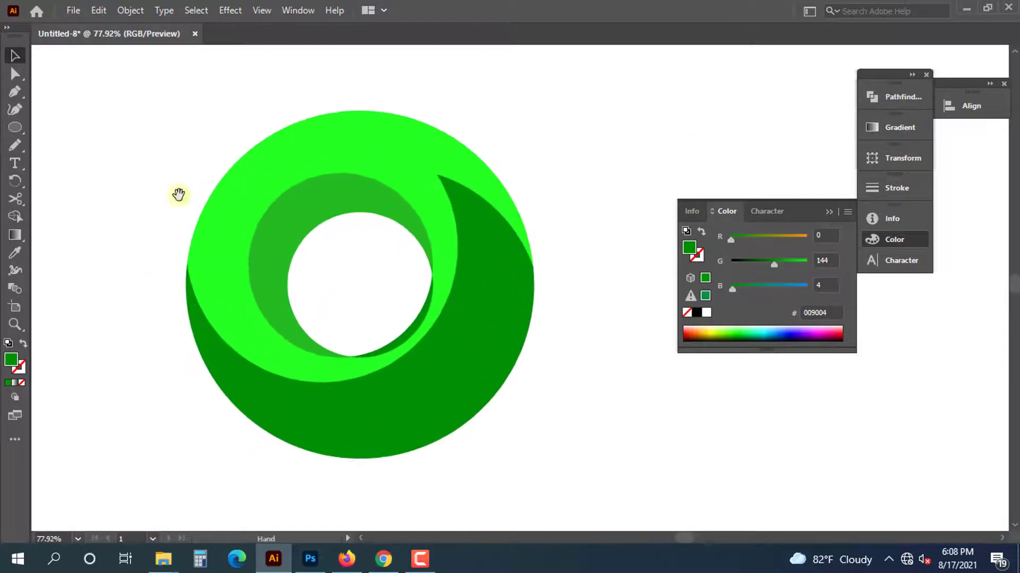
- Try rotating the whole logo to different orientations and undo each rotation
left_click_drag(159, 154, 582, 391)
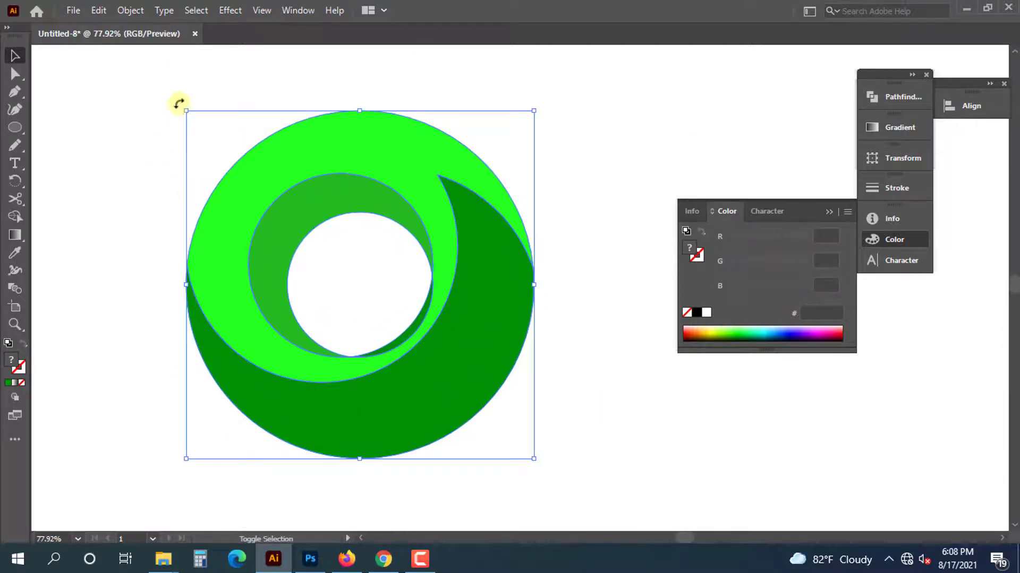
left_click_drag(179, 104, 346, 463)
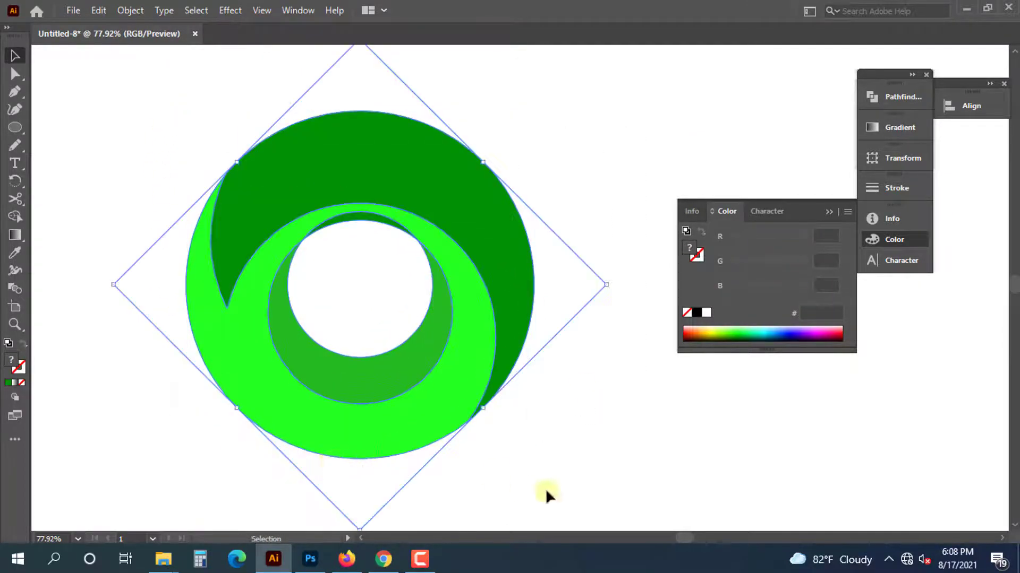
left_click(546, 489)
key("ctrl+minus")
key("ctrl+z")
left_click(183, 240)
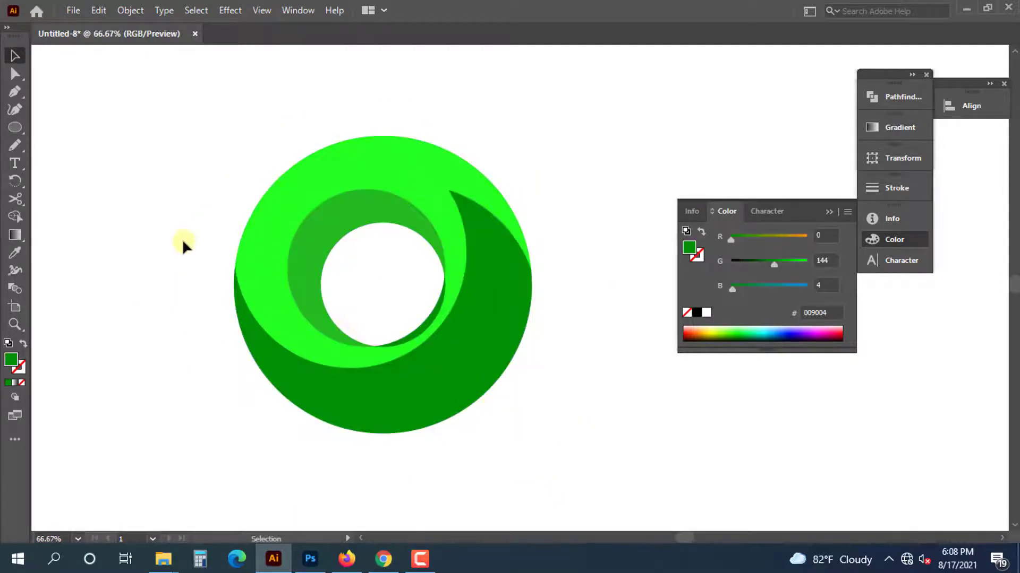
left_click(413, 234)
left_click_drag(228, 132, 534, 199)
left_click(534, 198)
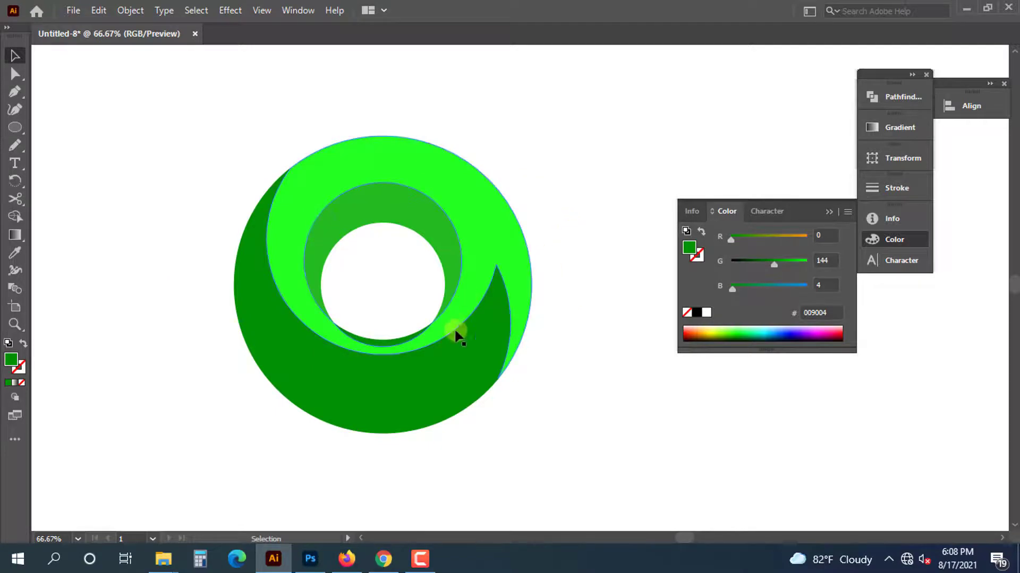
key("ctrl+z")
left_click(536, 410)
scroll(447, 325, "up", 2)
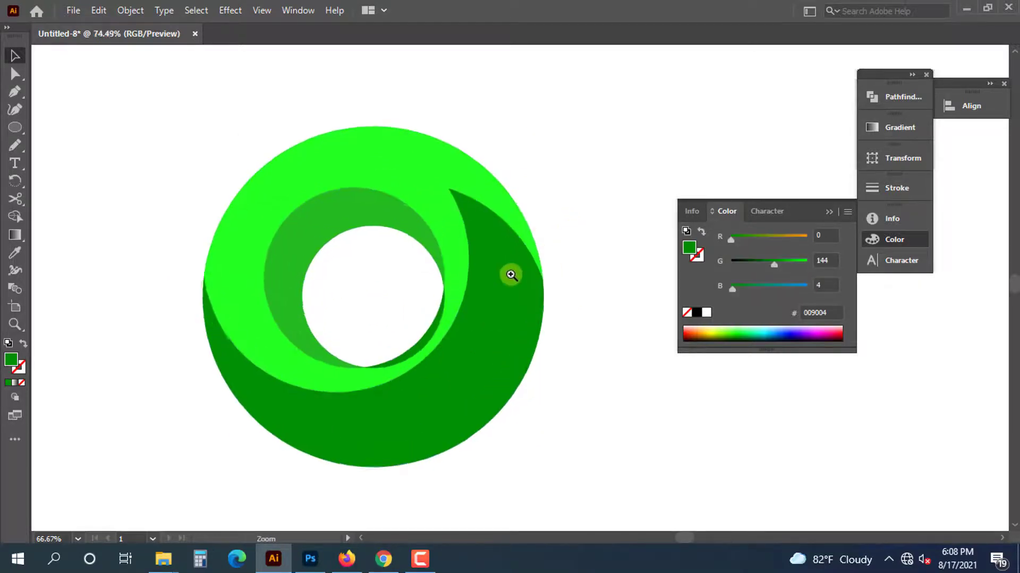
- Try moving the large crescent's pointed tip outward in Outline view and undo the move
left_click(538, 274)
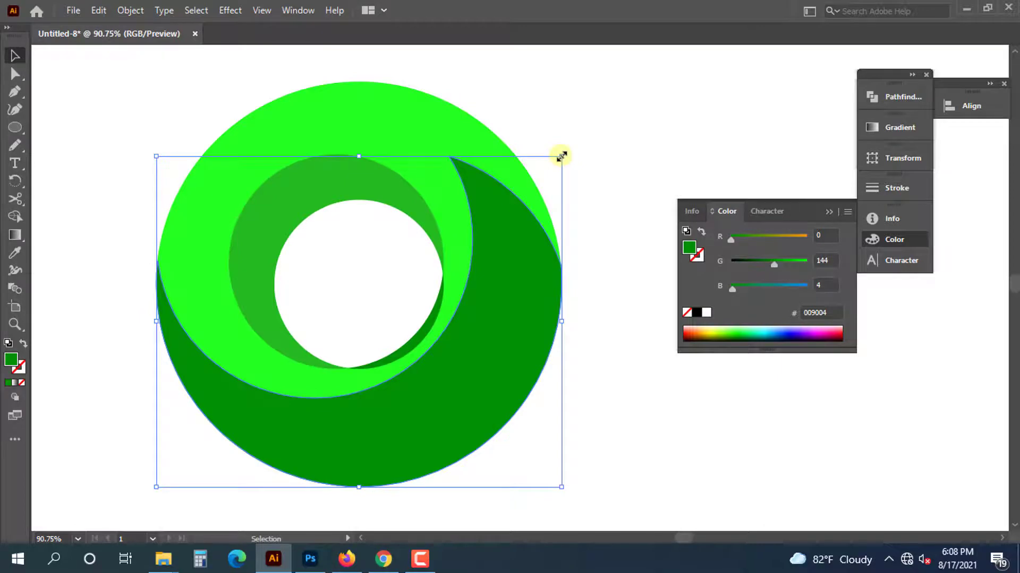
left_click(592, 171)
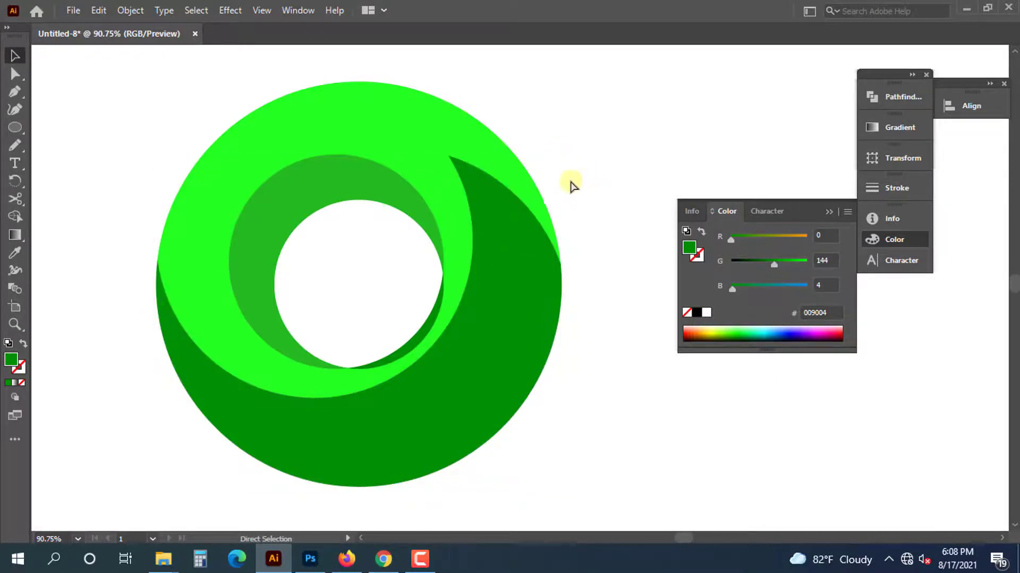
key("ctrl+y")
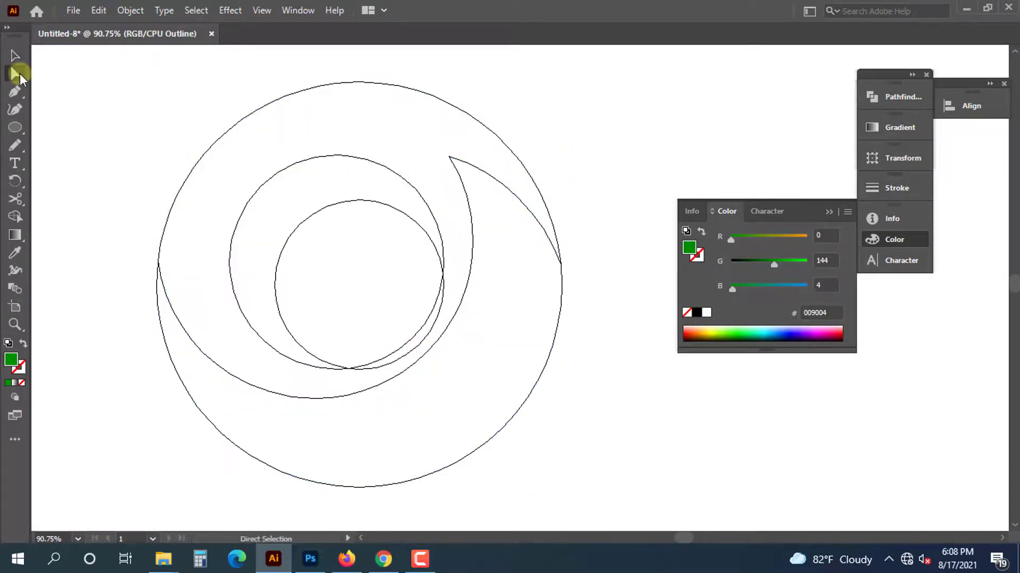
left_click_drag(444, 149, 461, 116)
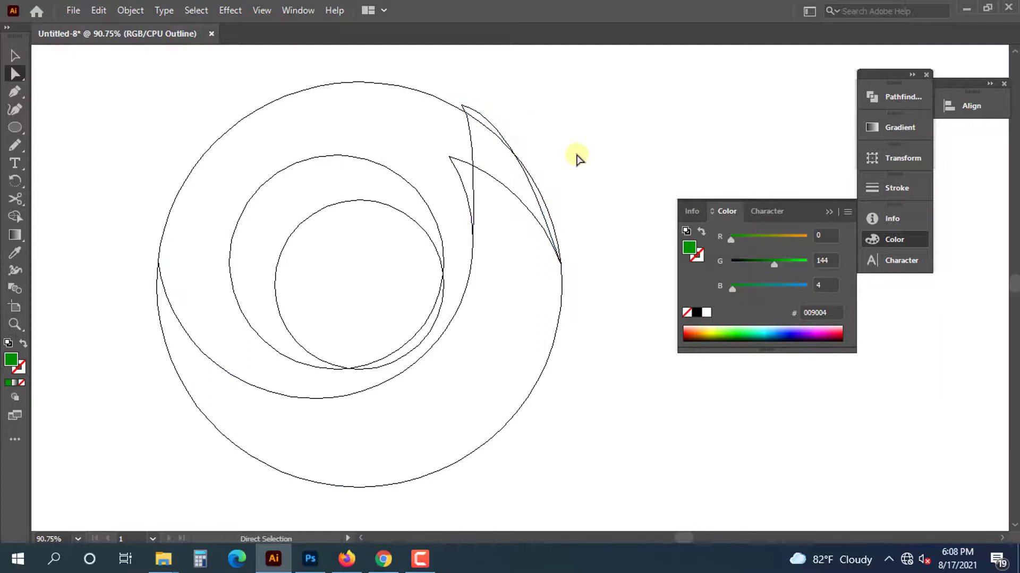
key("ctrl+z")
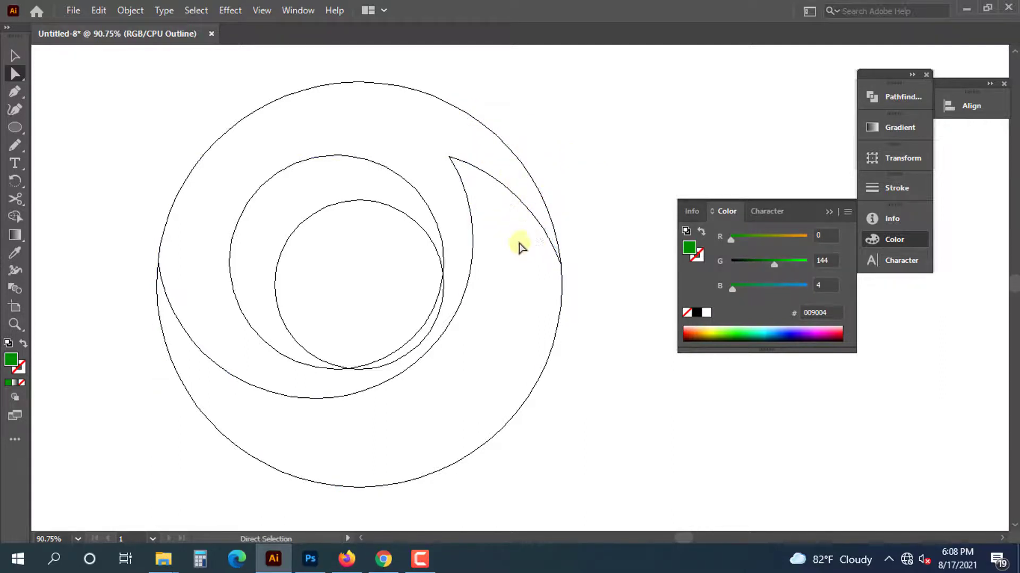
- Try reshaping the curved outer edge beside the crescent's tip, undo it and return to Preview view
left_click(511, 165)
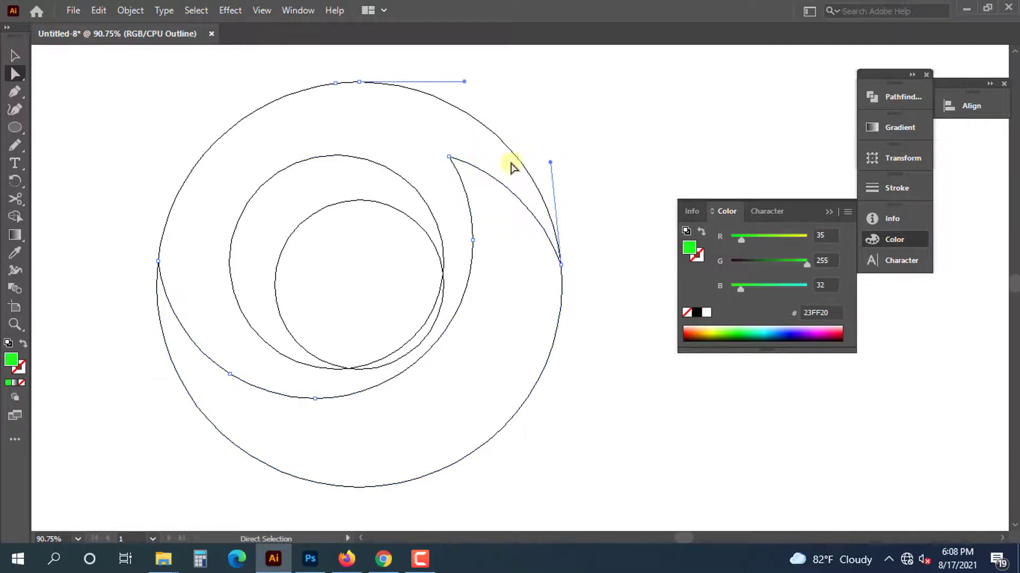
left_click(496, 170)
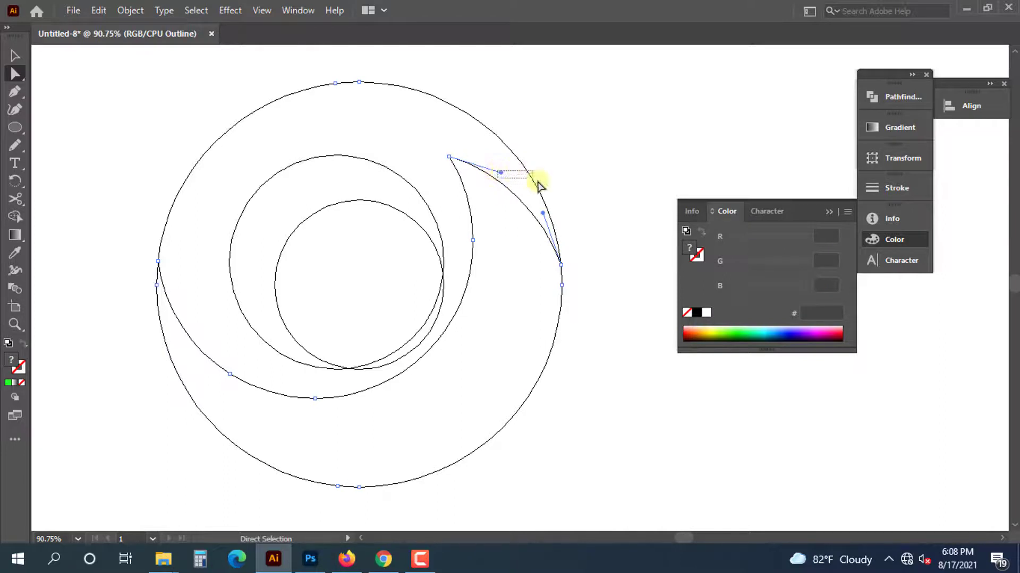
left_click_drag(538, 181, 580, 165)
left_click(508, 172)
key("ctrl+z")
key("ctrl+y")
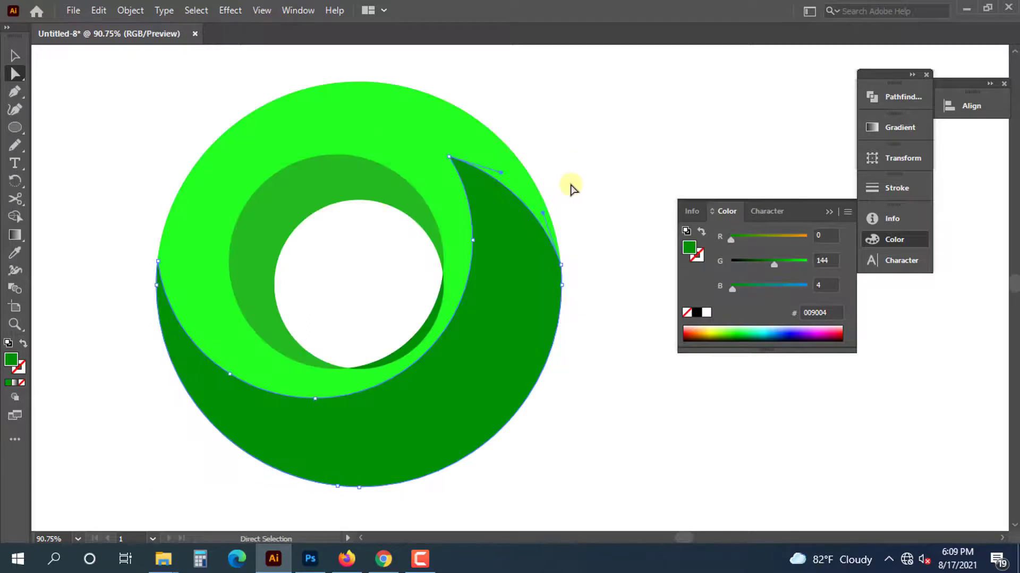
- Try pulling the dark green crescent's tip upward in Preview view, undo the change and deselect the shape
left_click(512, 269)
left_click_drag(448, 155, 454, 112)
key("ctrl+z")
left_click(575, 137)
key("v")
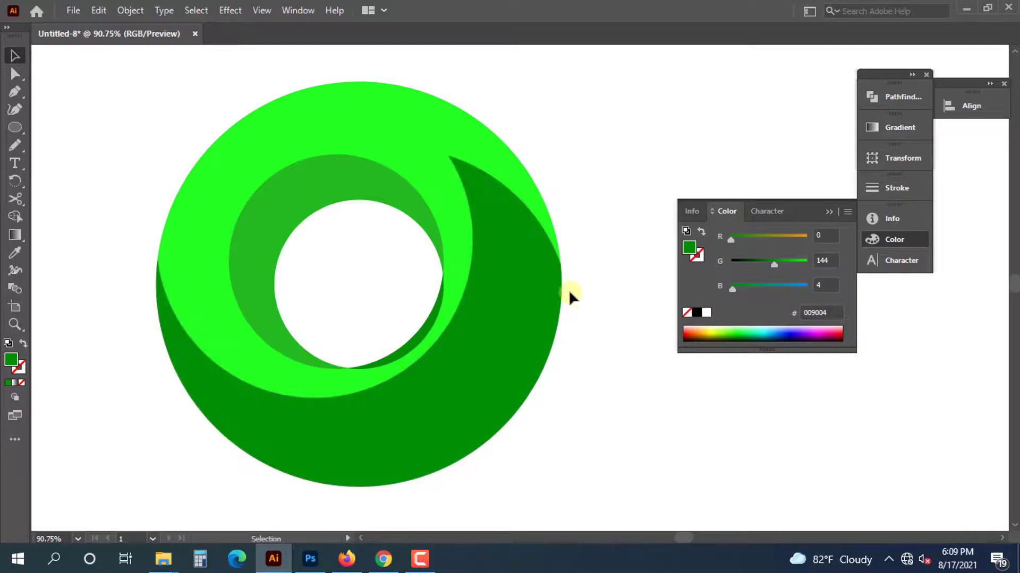
left_click(490, 189)
left_click(262, 127)
key("ctrl+minus")
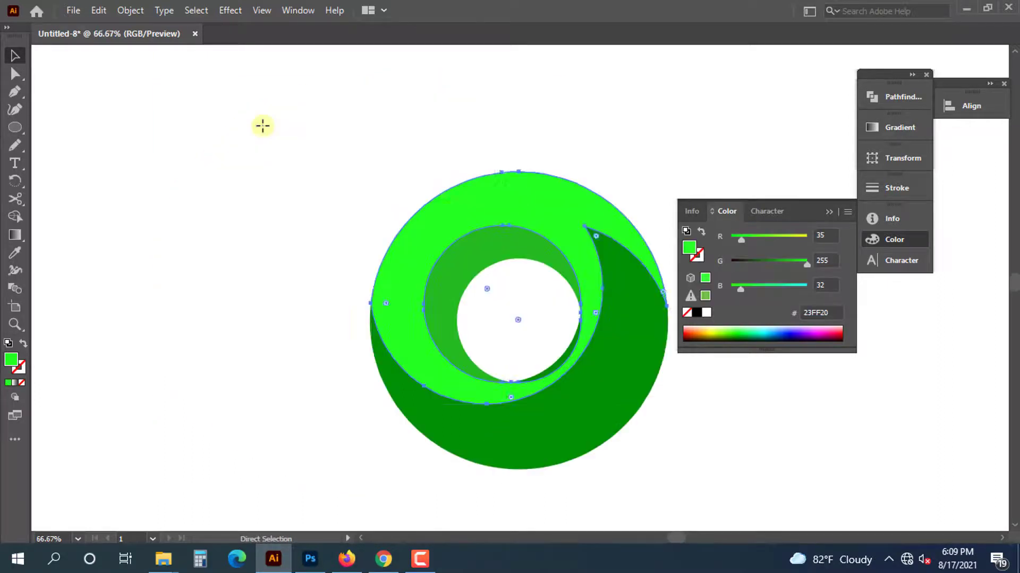
left_click_drag(425, 225, 287, 212)
left_click(237, 121)
left_click(246, 197)
left_click(170, 167)
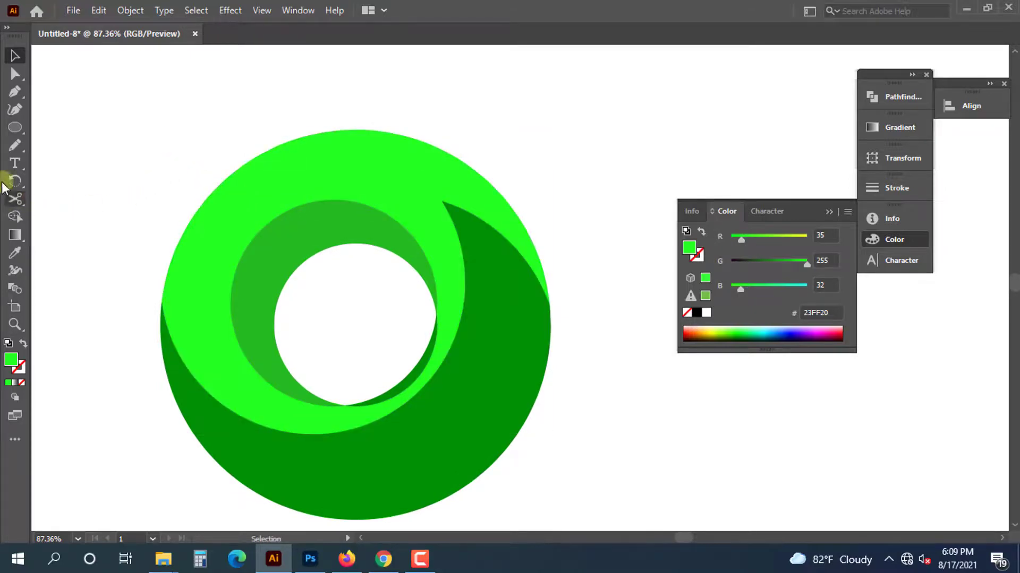
- Draw an unfilled circle about 4.72 in wide over the logo's upper middle and set its stroke to yellow FFFF20
left_click(15, 127)
left_click_drag(338, 238, 468, 345)
left_click(24, 344)
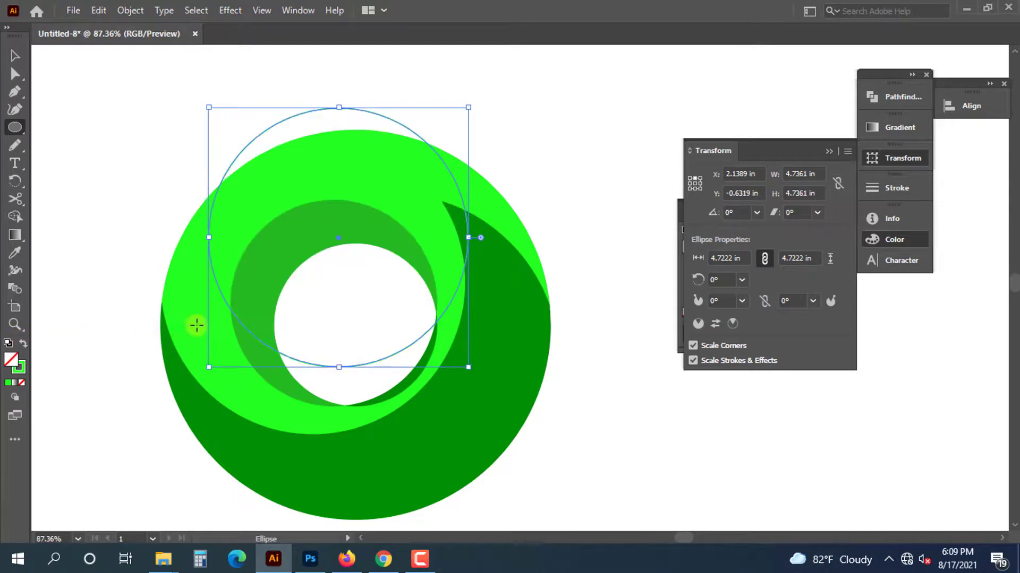
key("v")
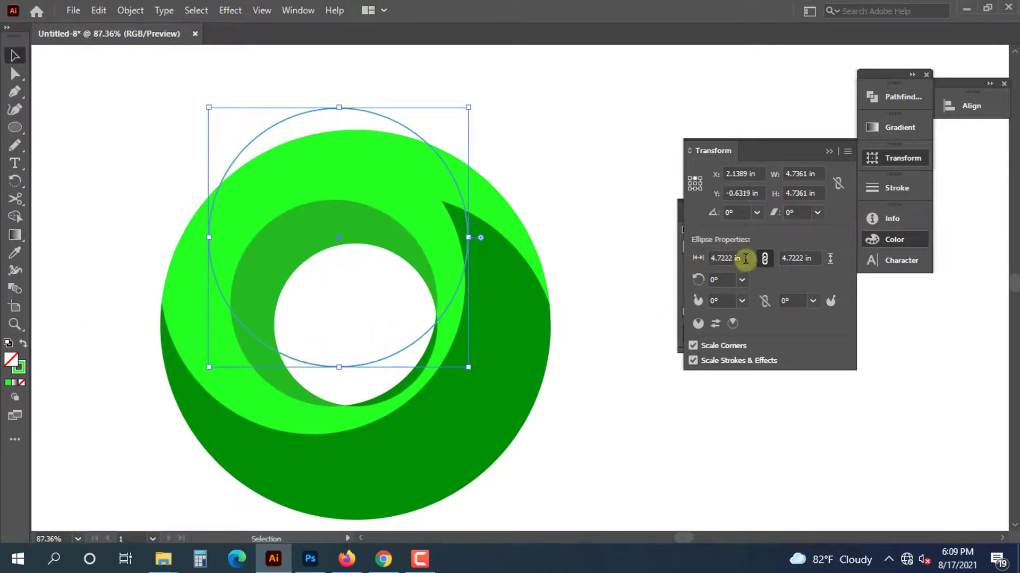
left_click(680, 258)
left_click(697, 255)
left_click_drag(741, 241, 809, 241)
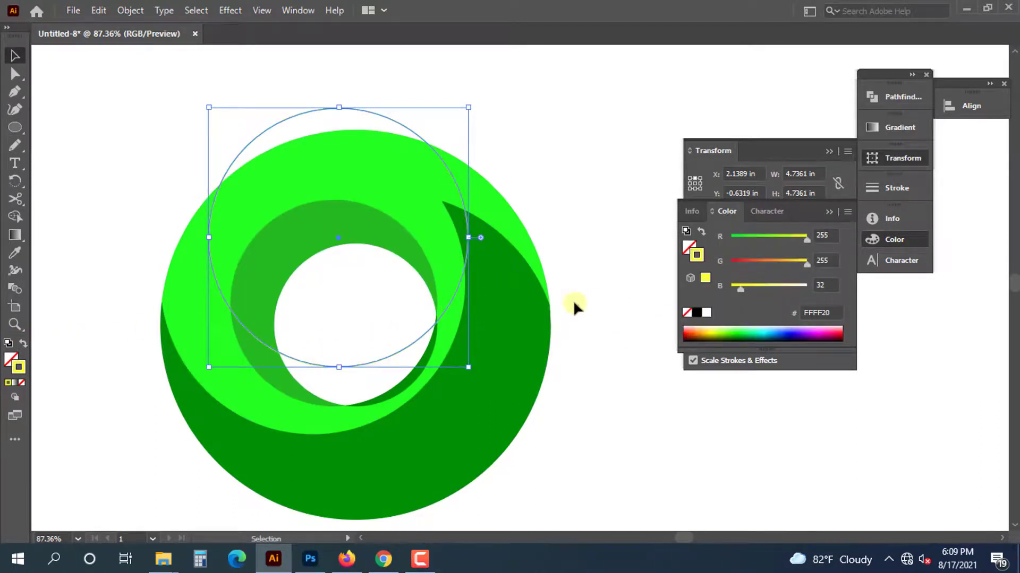
- Stretch and reposition the yellow outline circle around the inner hole, making it about 5.04 in wide and 5.15 in high
left_click_drag(340, 367, 369, 444)
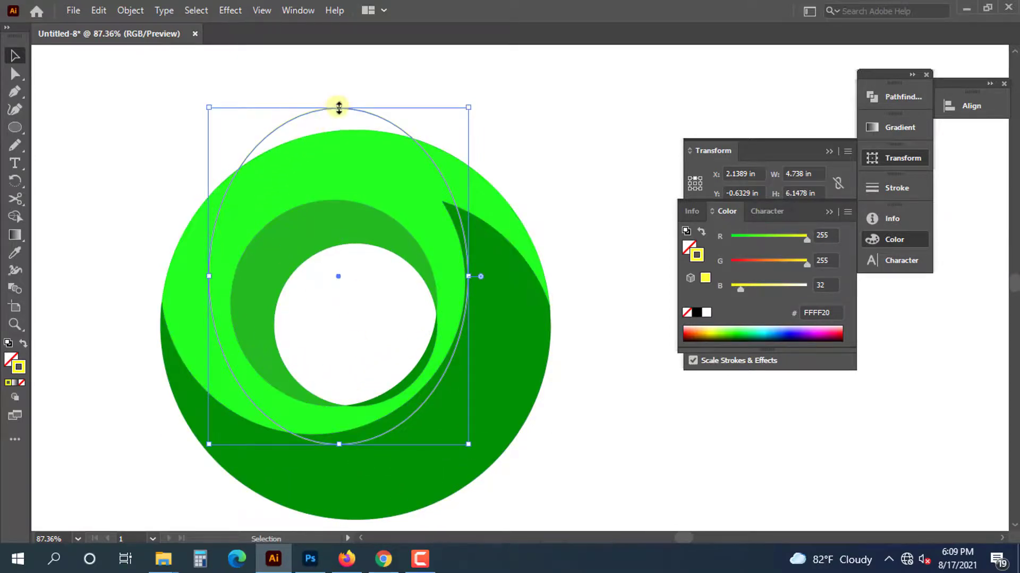
left_click_drag(339, 107, 345, 155)
key("ctrl+space")
left_click_drag(498, 205, 494, 165)
key("ctrl+minus")
key("space")
left_click_drag(485, 329, 411, 323)
key("space")
left_click_drag(344, 469, 289, 488)
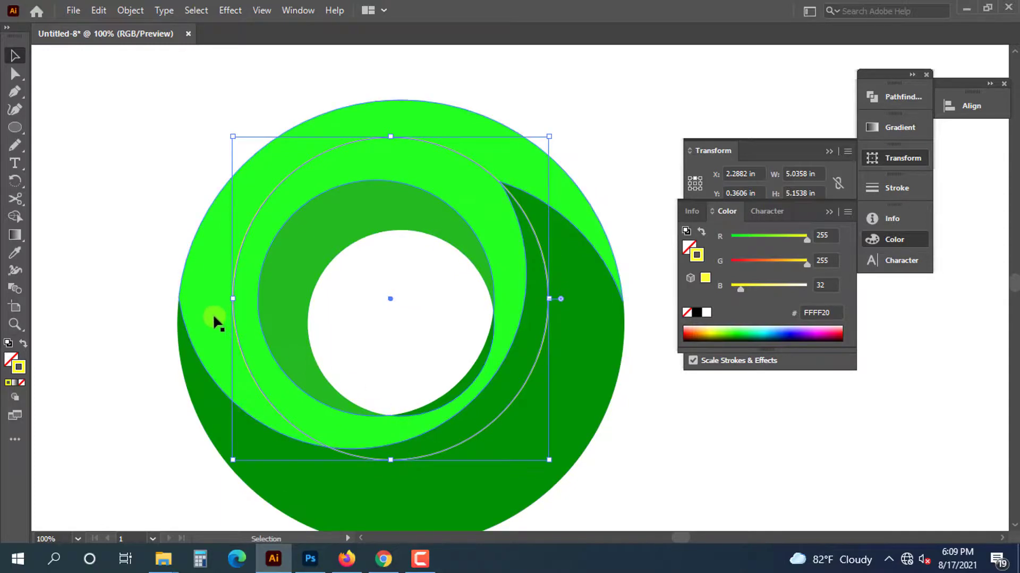
- Divide the bright green ring with the yellow outline ellipse using Pathfinder Divide, and ungroup the resulting pieces
left_click(146, 306)
left_click(259, 208)
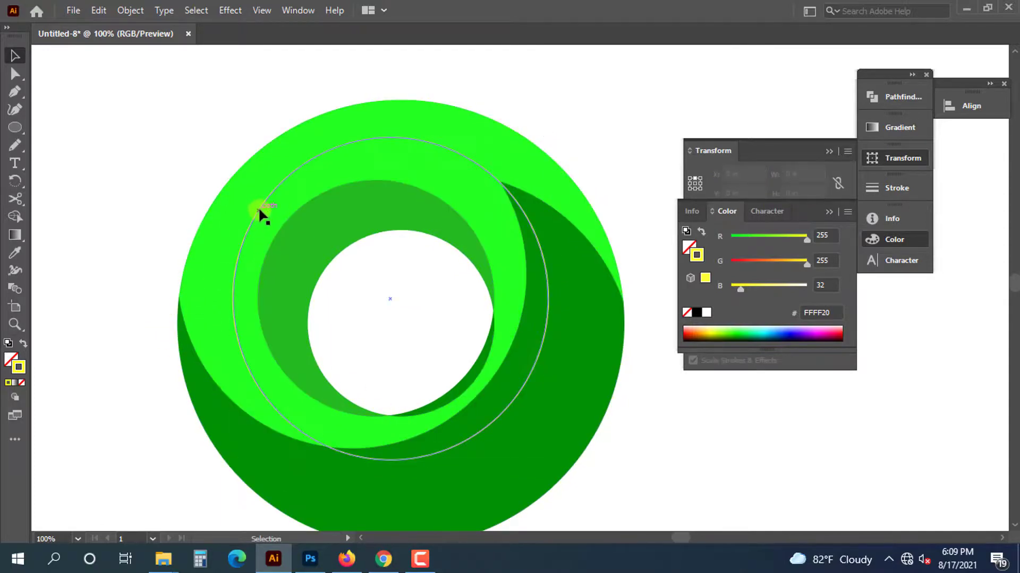
left_click(210, 246, "shift")
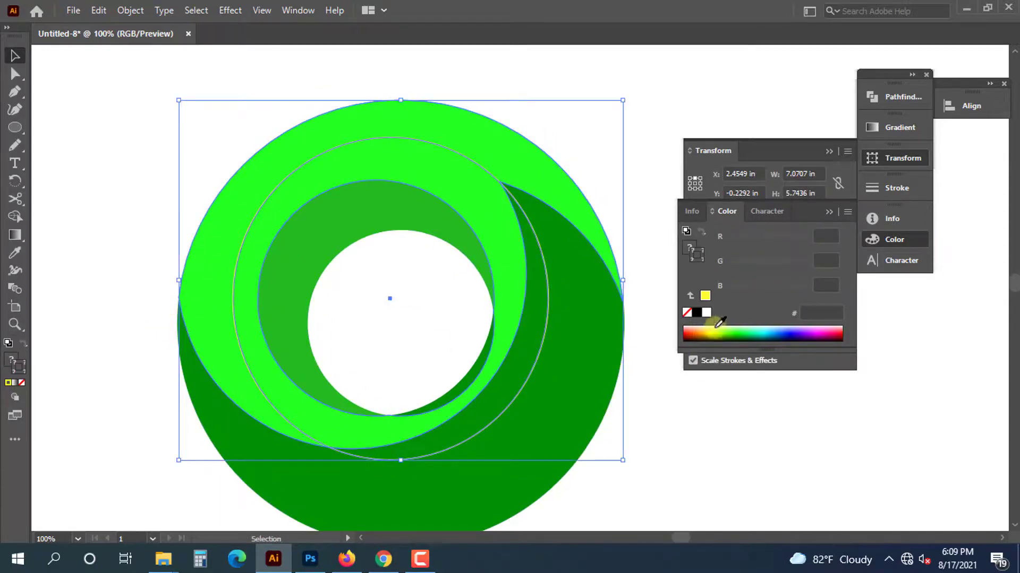
left_click(890, 106)
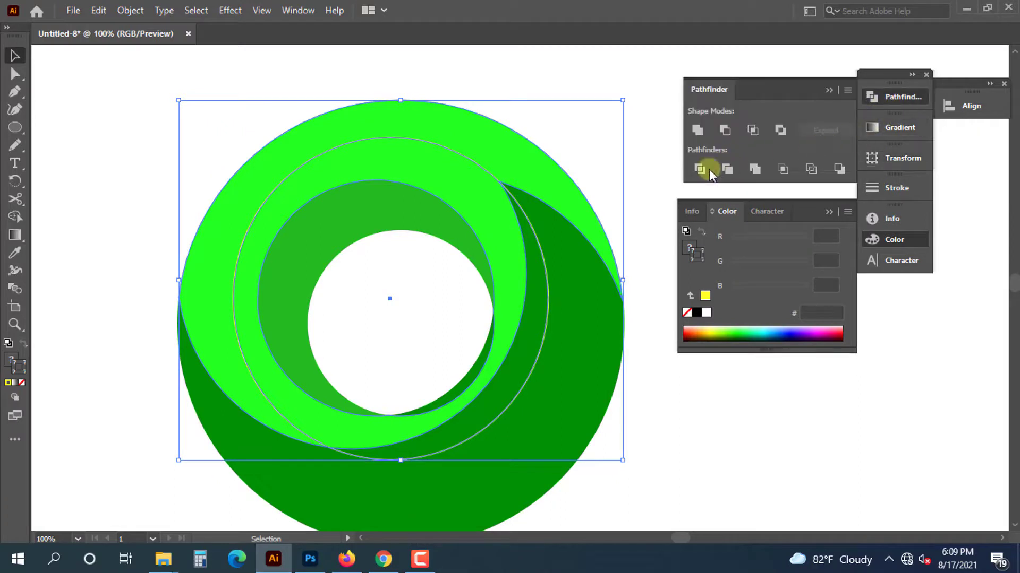
left_click(700, 168)
right_click(342, 123)
left_click(402, 246)
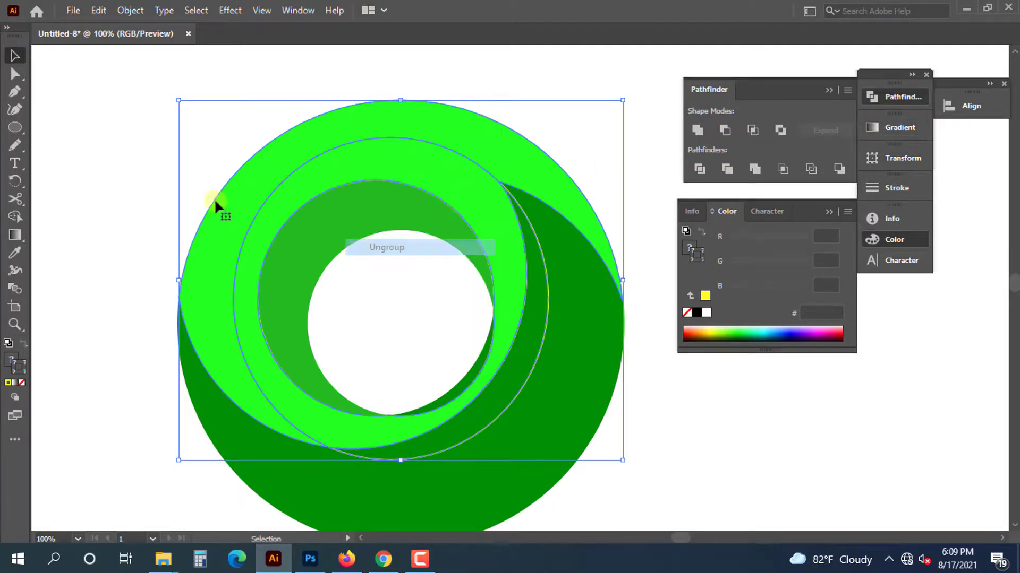
- Delete the leftover yellow outline arc lying over the dark green crescent
left_click(431, 224)
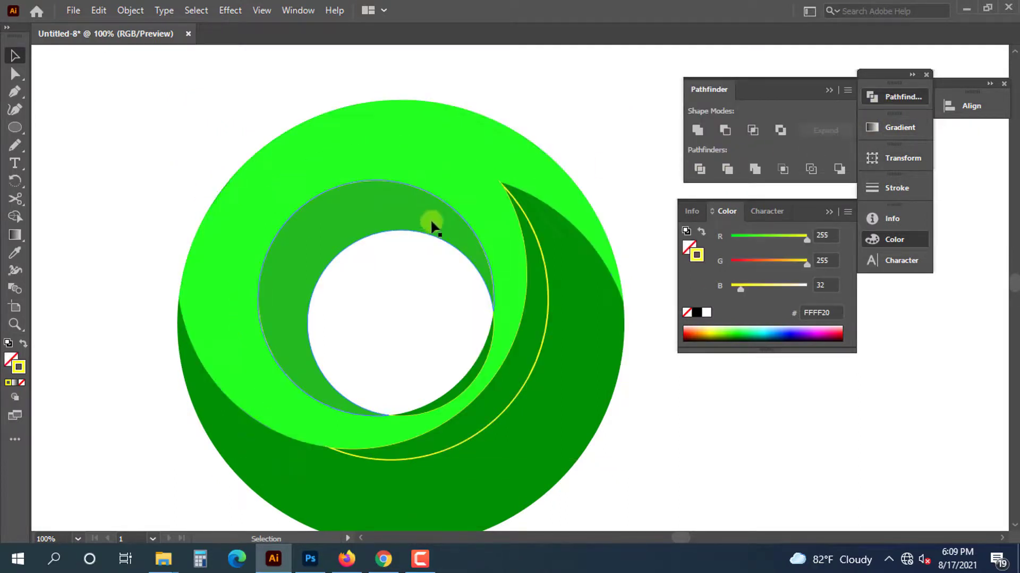
left_click(549, 294)
key("Delete")
- Darken the inner piece of the divided bright green ring to fill colour 23CC20 and deselect it
left_click_drag(471, 187, 457, 238)
key("ctrl+z")
key("v")
scroll(460, 271, "up", 1)
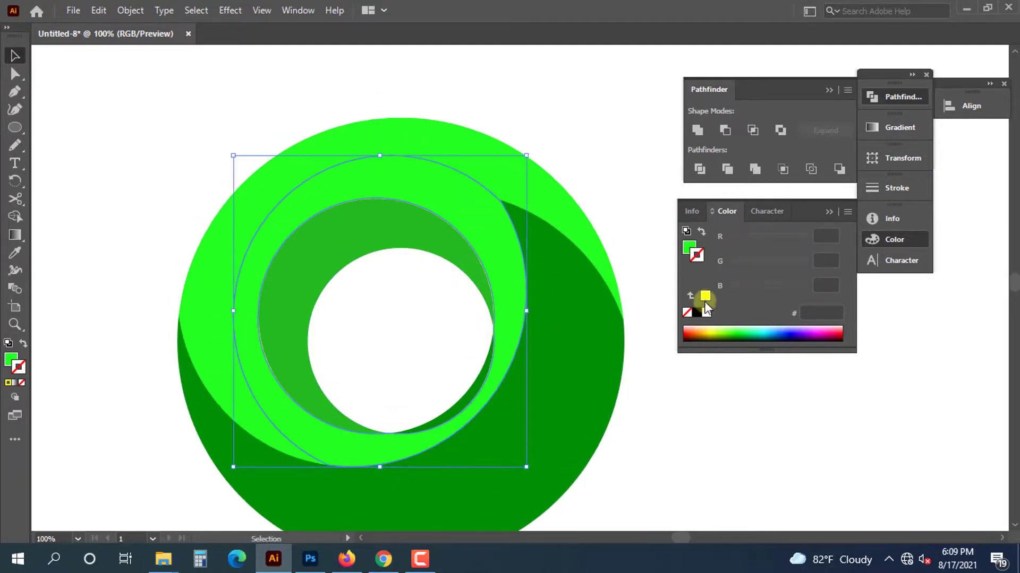
left_click(689, 247)
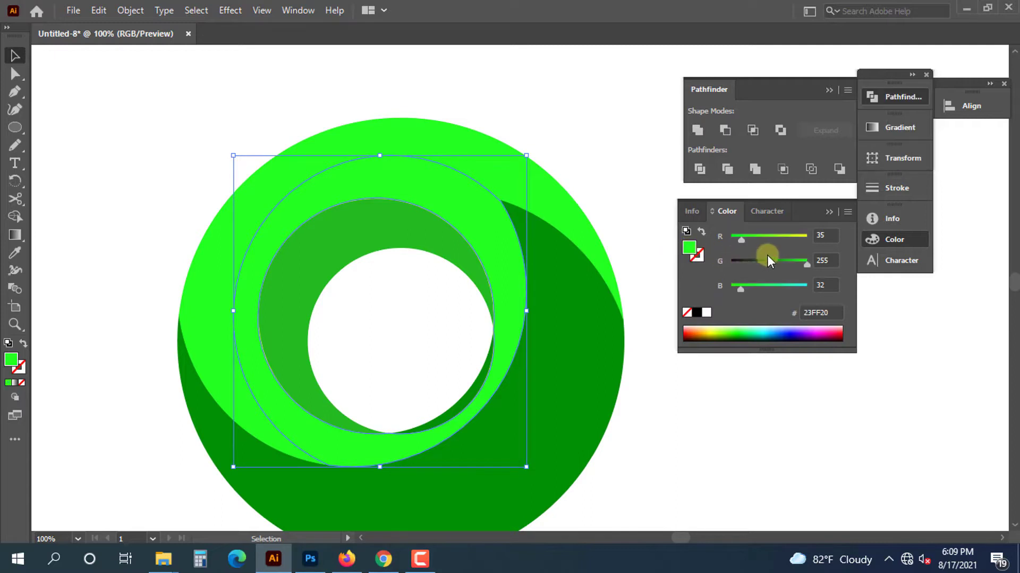
left_click(779, 263)
mouse_move(780, 266)
left_mouse_down()
mouse_move(808, 266)
mouse_move(791, 265)
left_mouse_up()
left_click(578, 183)
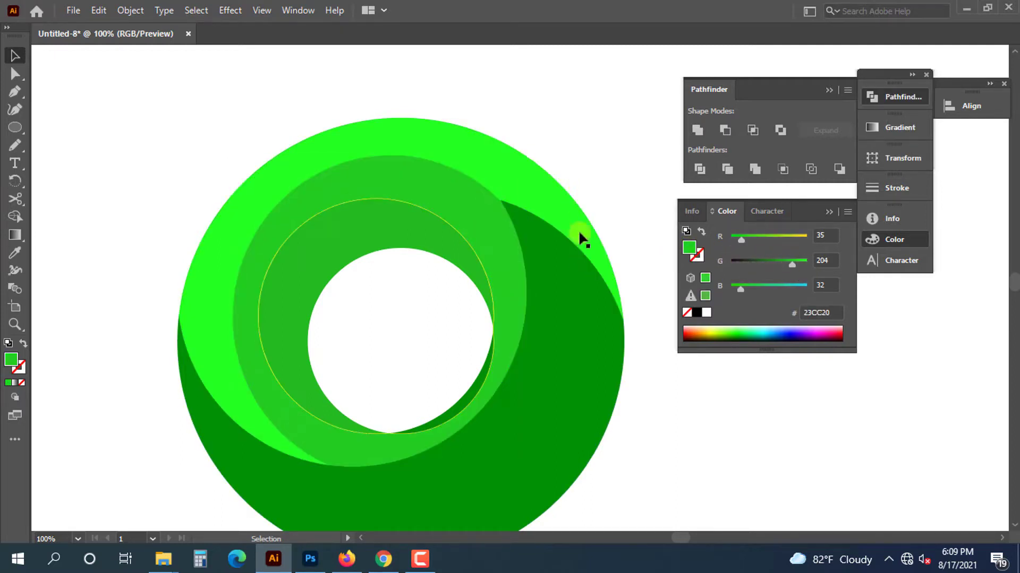
- Cut the 23CC20 green ring out of the logo to expose the yellow outline beneath it
left_click_drag(639, 380, 607, 363)
double_click(456, 220)
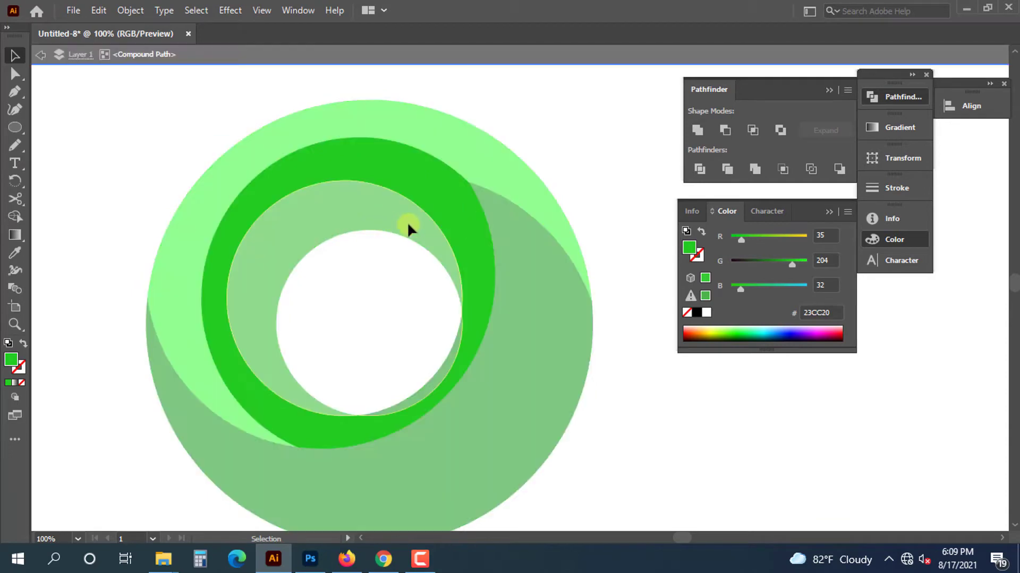
double_click(587, 156)
left_click(387, 179)
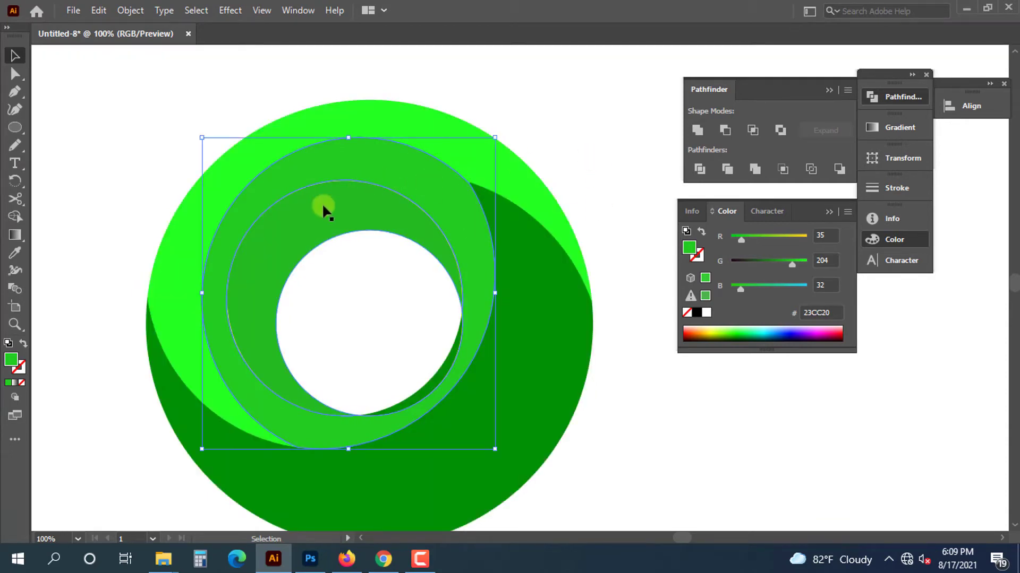
key("ctrl+x")
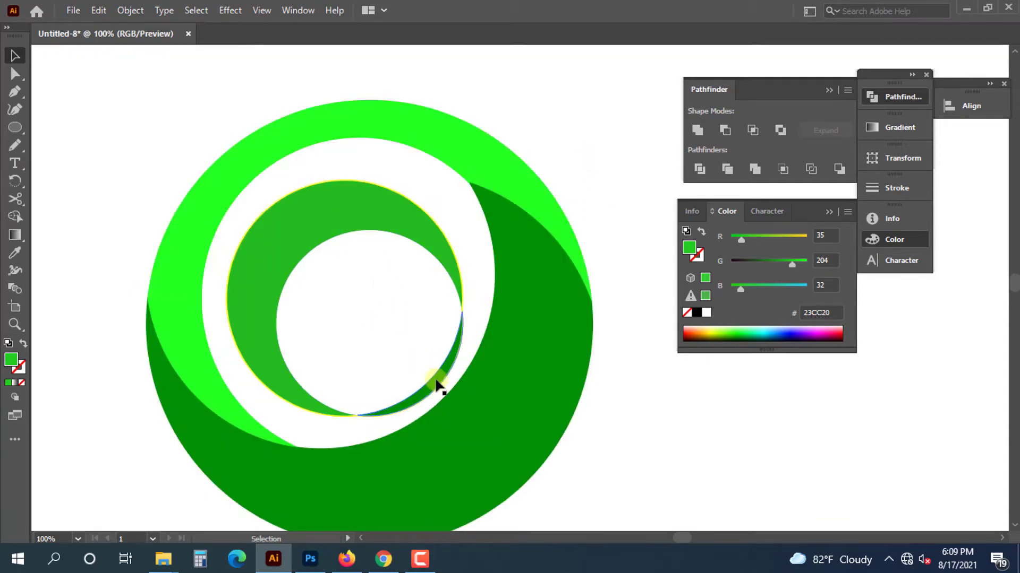
- Delete the remaining yellow outline around the inner crescent and bring back the removed green ring and crescent
left_click(438, 387)
left_click(275, 247)
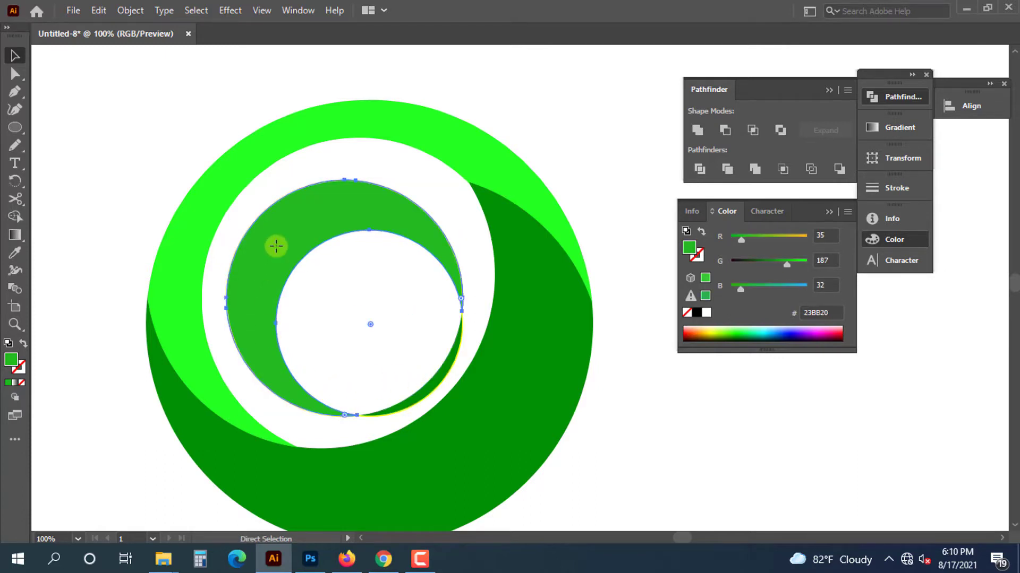
key("Delete")
left_click(375, 181)
key("Delete")
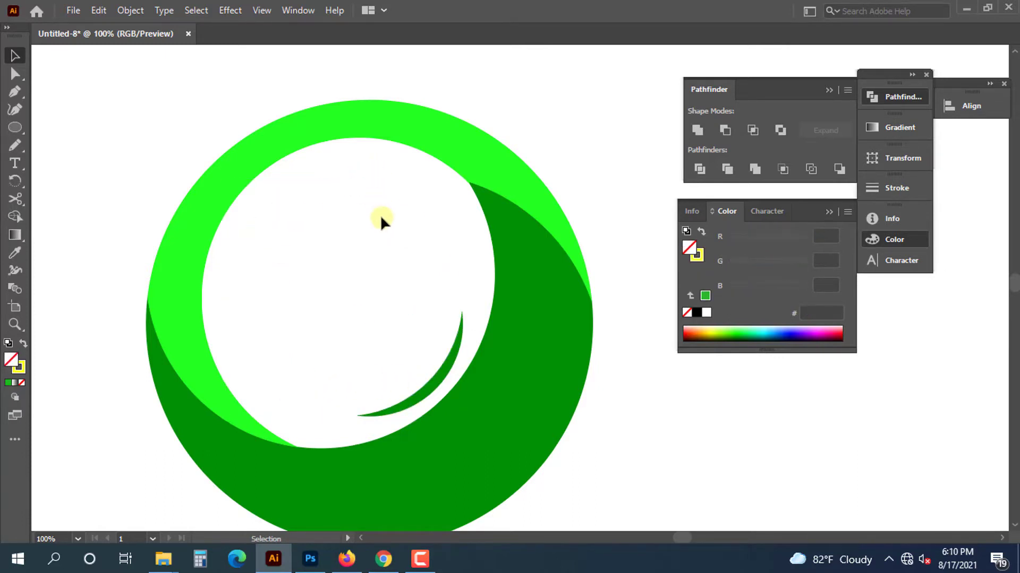
key("ctrl+z")
left_click(579, 123)
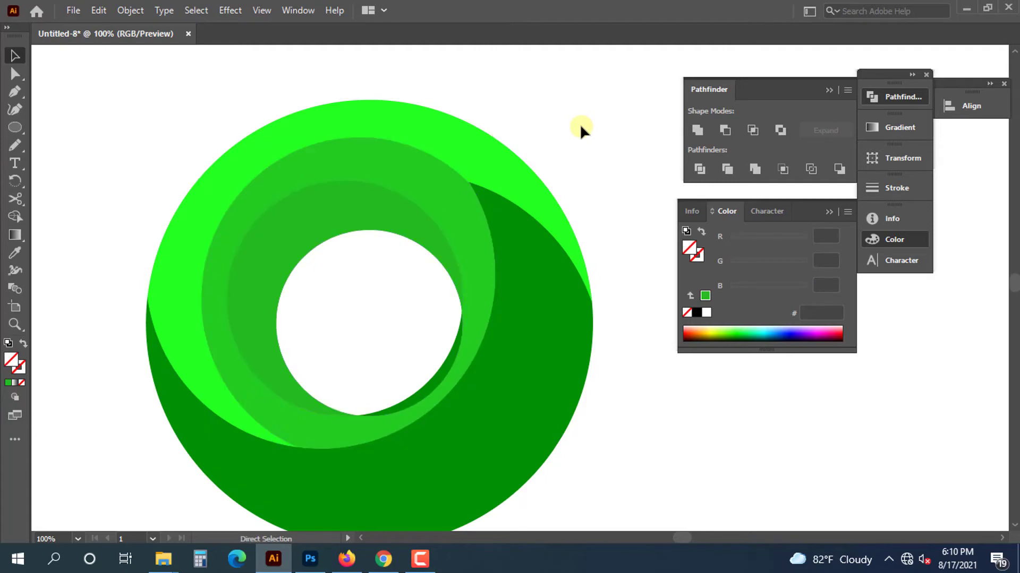
key("ctrl+minus")
left_click_drag(547, 300, 492, 246)
left_click_drag(402, 145, 476, 195, "ctrl")
scroll(568, 226, "up", 1)
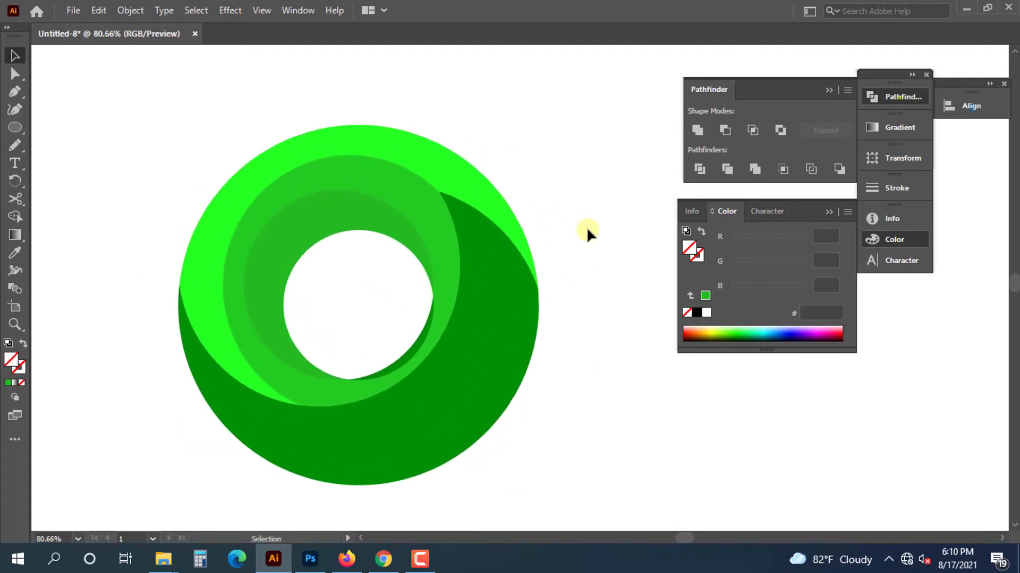